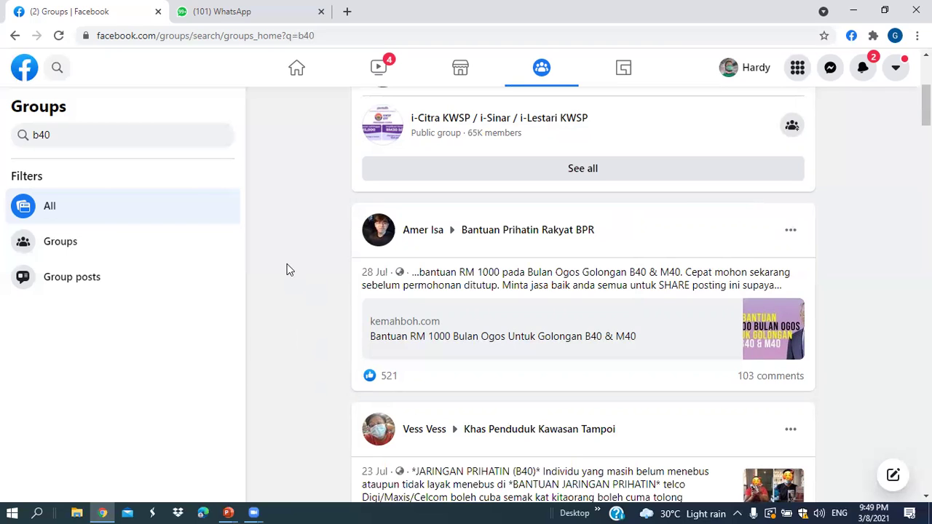
- Look over the b40 group search results and return to the main groups feed
scroll(466, 364, "down", 1)
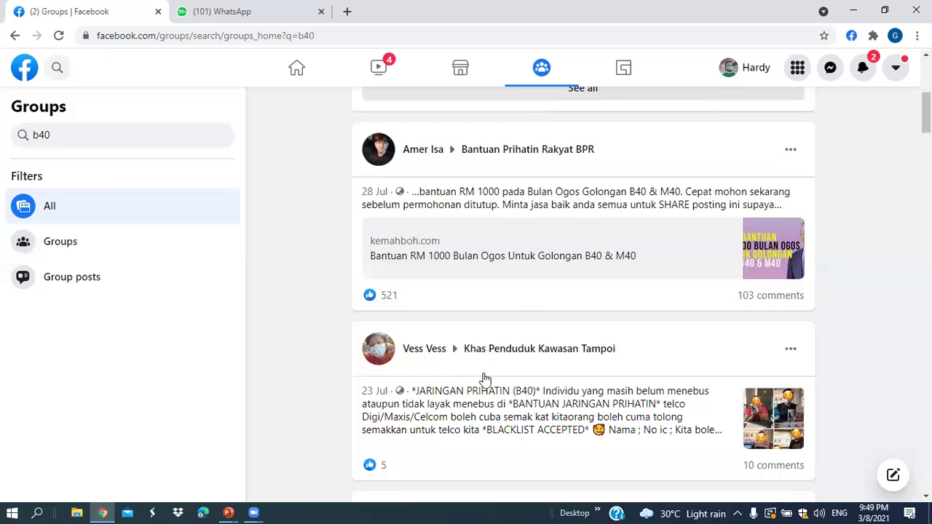
scroll(518, 307, "down", 1)
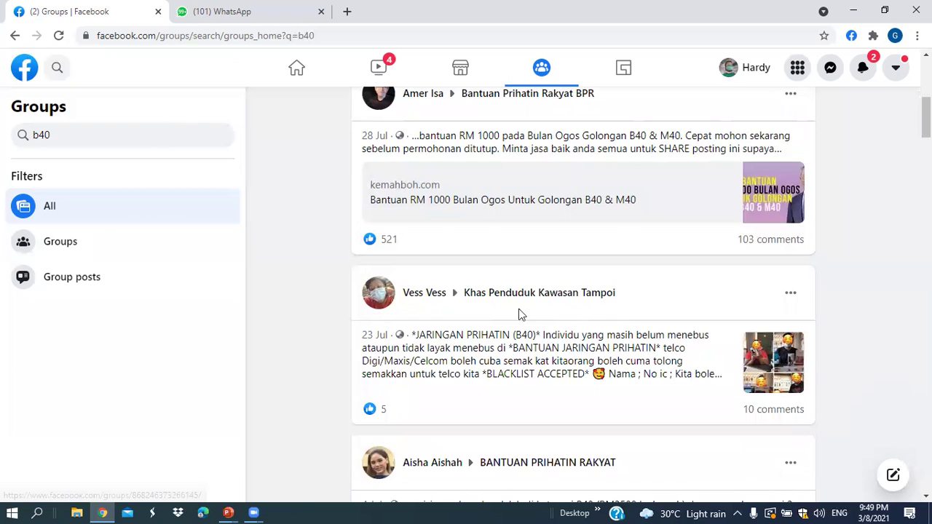
scroll(319, 375, "down", 2)
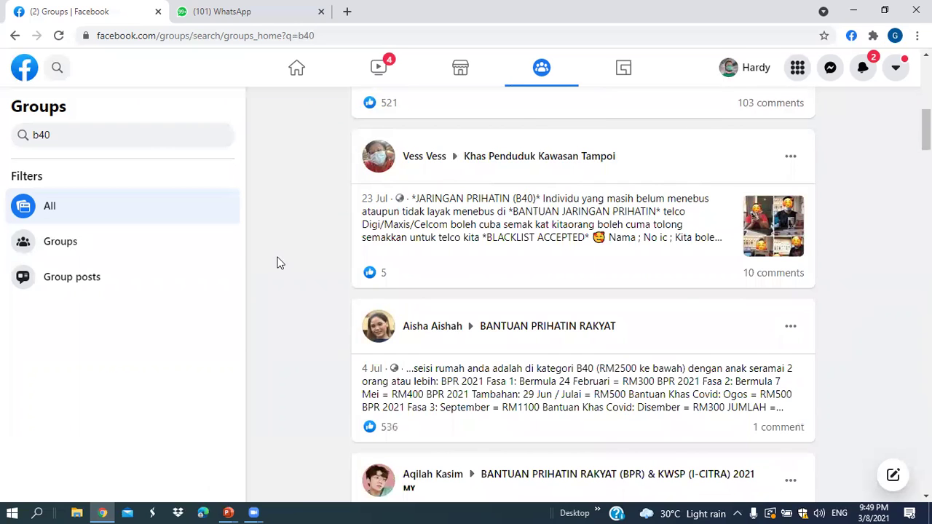
scroll(250, 250, "up", 4)
scroll(297, 249, "up", 3)
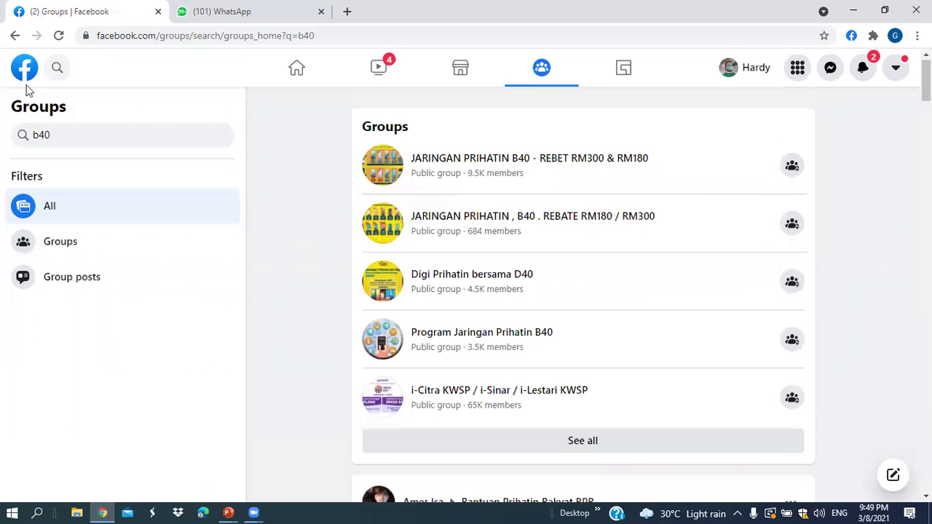
left_click(13, 36)
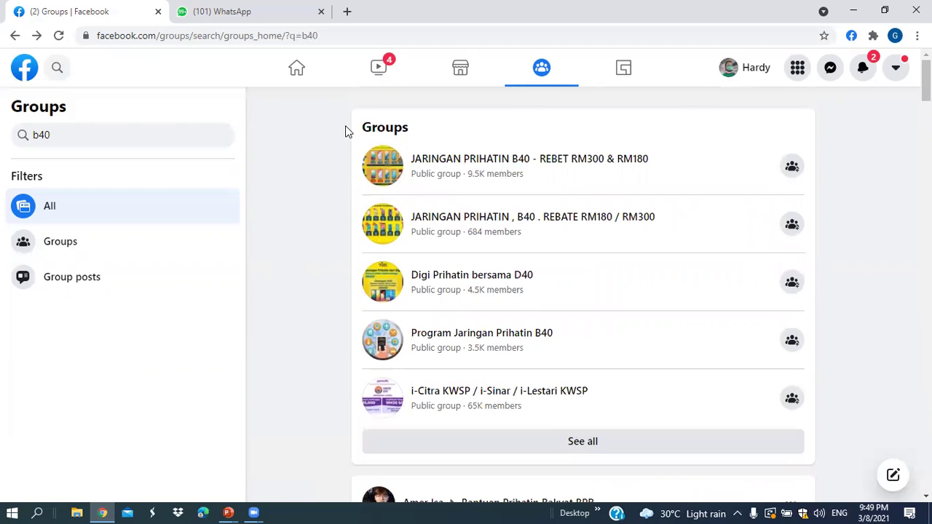
left_click(547, 74)
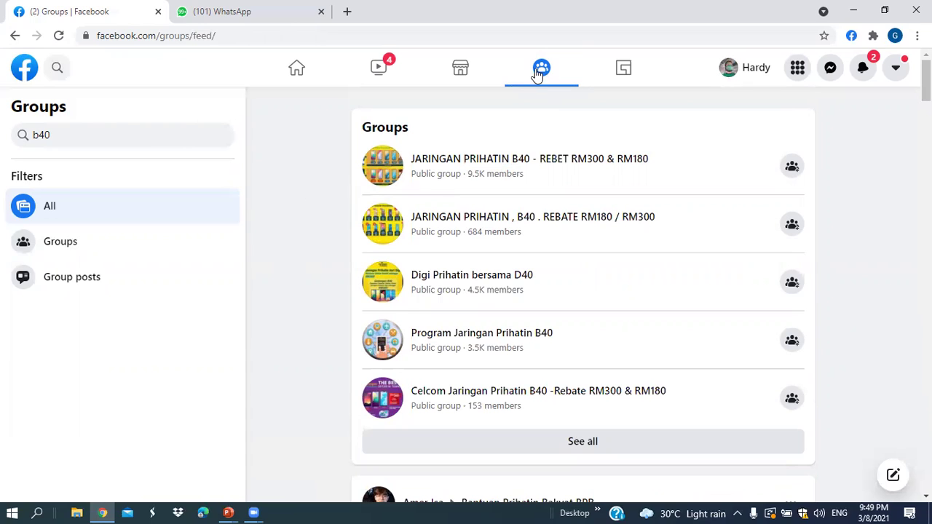
left_click(544, 73)
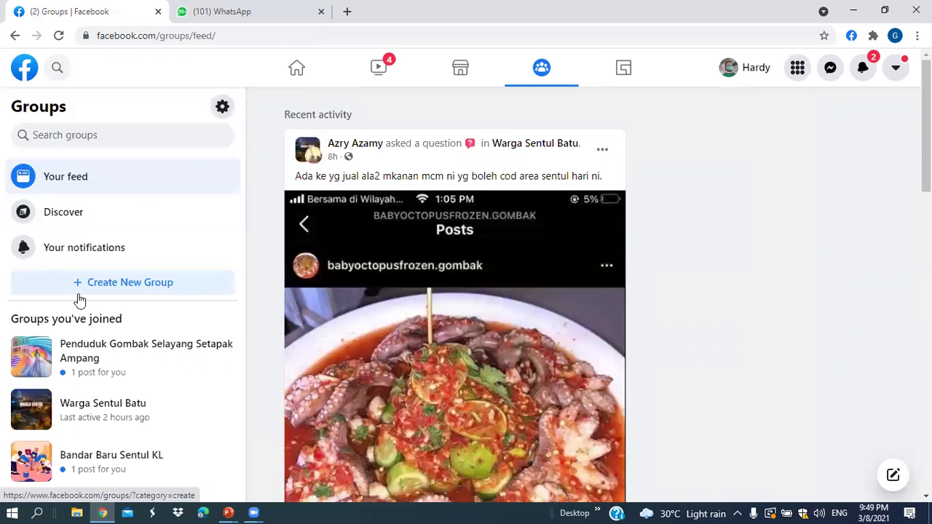
- Start a new group named EBAZAR KUALA LUMPUR/SELANGOR and set its privacy to Public
left_click(112, 291)
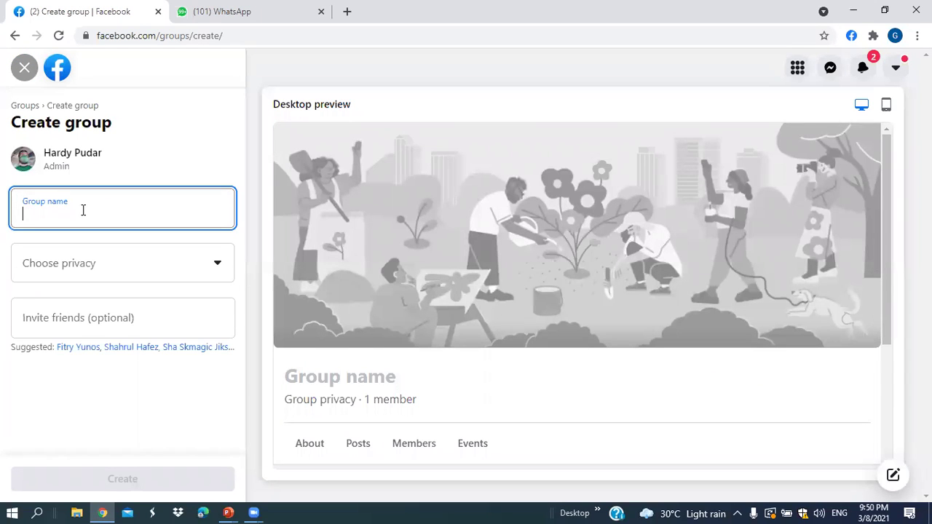
type("EBAZAR")
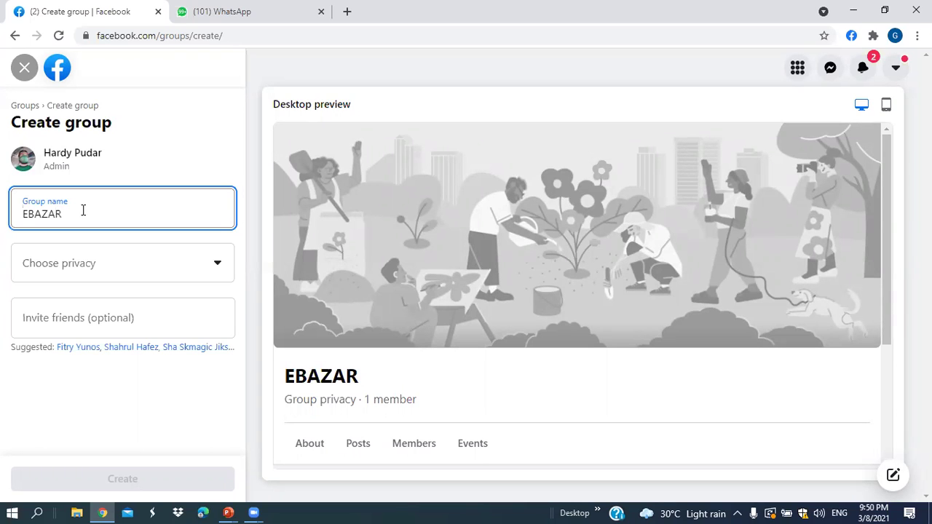
type("KUA")
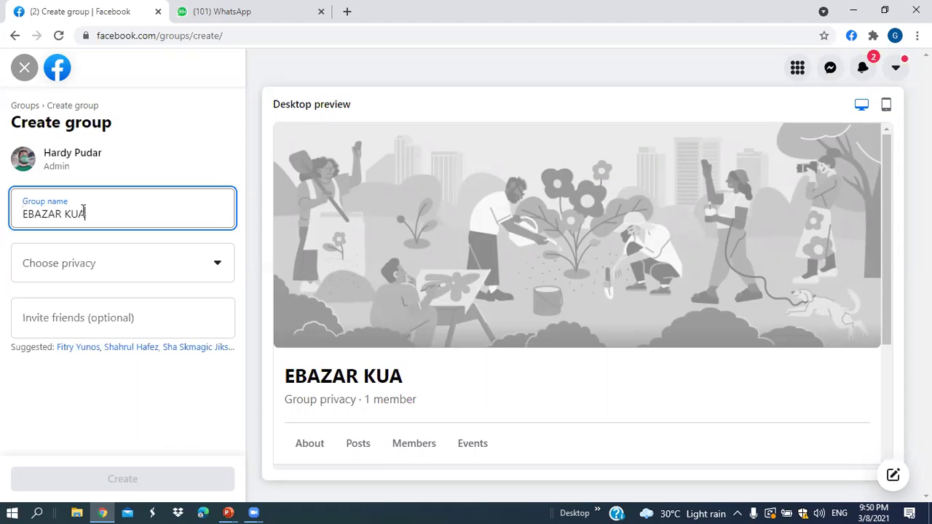
type("LA LUM")
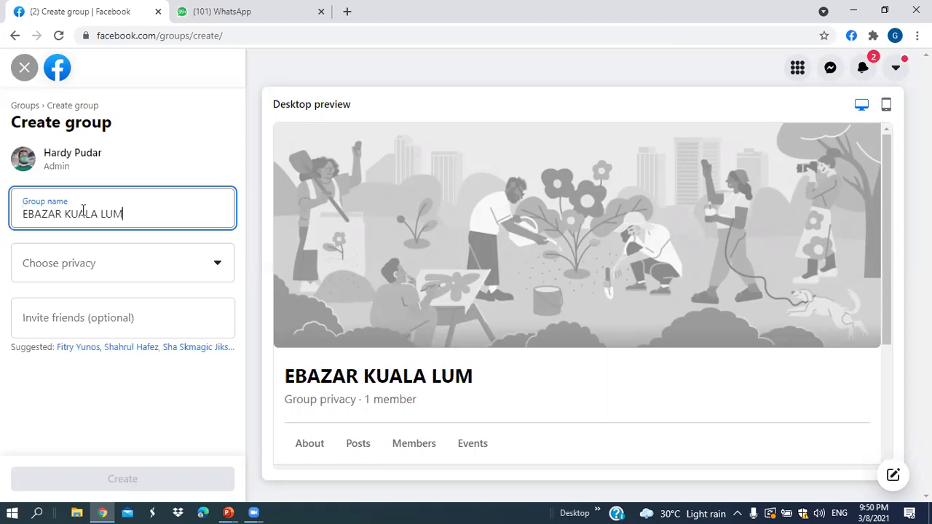
type("PUR")
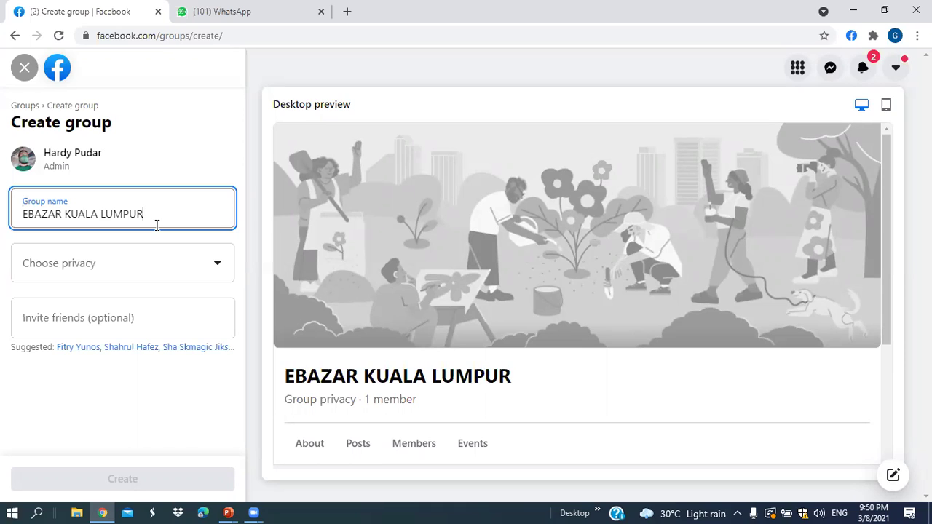
type("/SE")
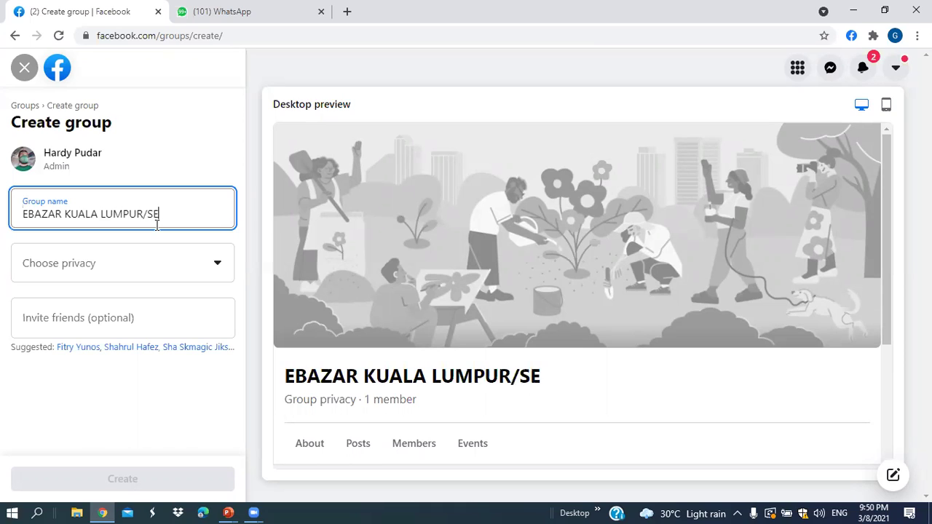
type("LANGOR")
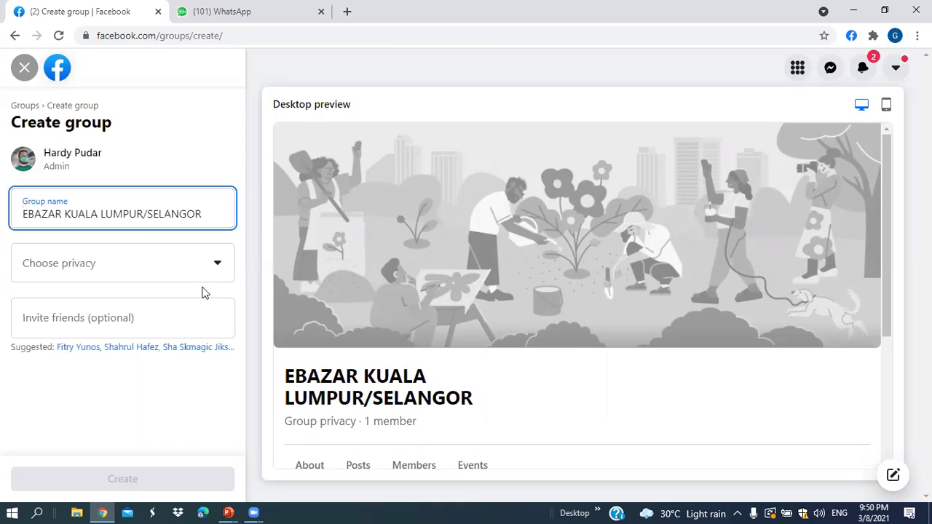
left_click(148, 274)
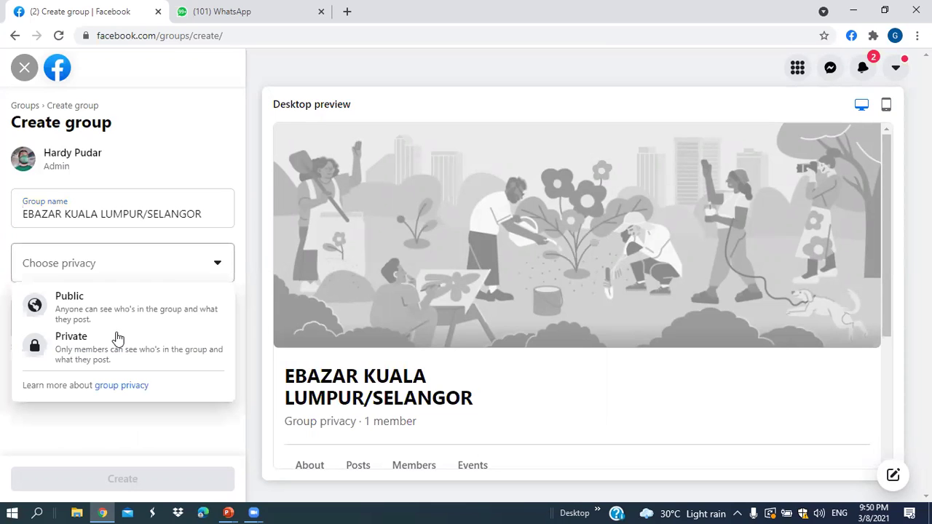
left_click(82, 307)
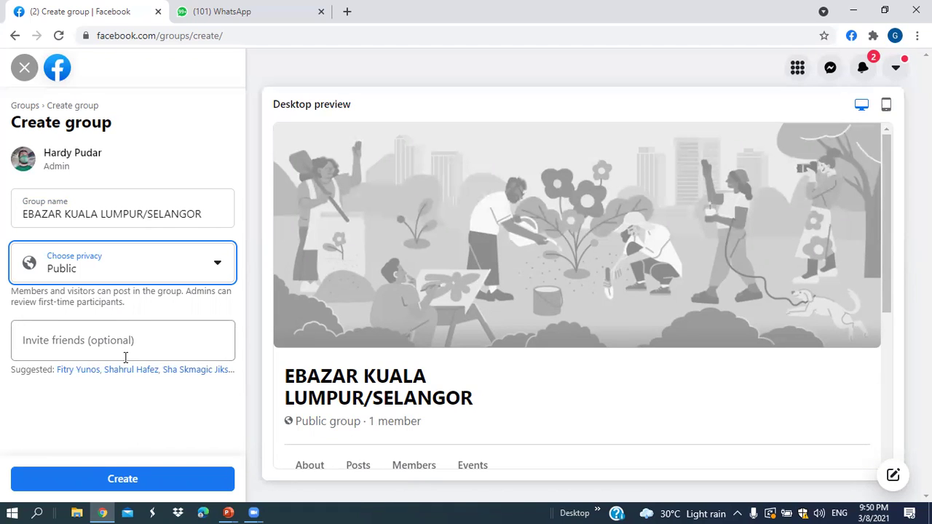
- Add the first two suggested friends to the new group's invitations
left_click(76, 340)
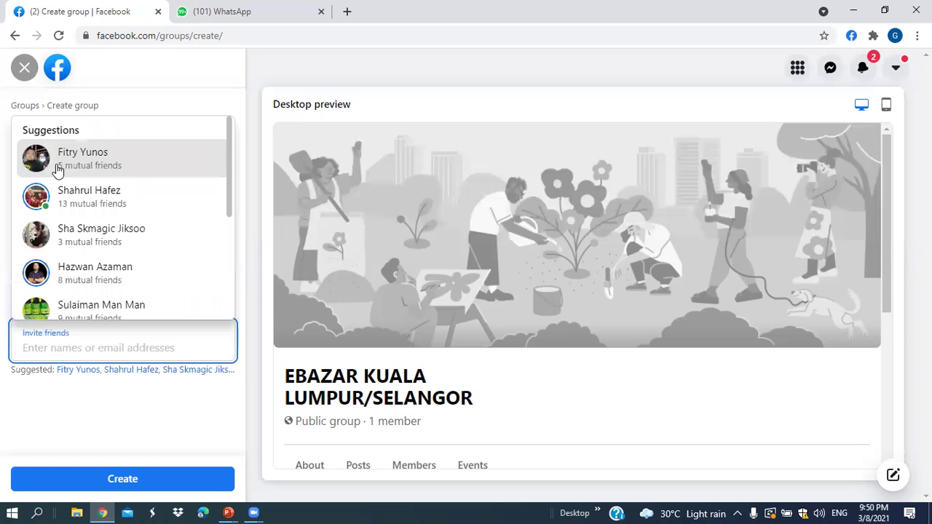
left_click(179, 178)
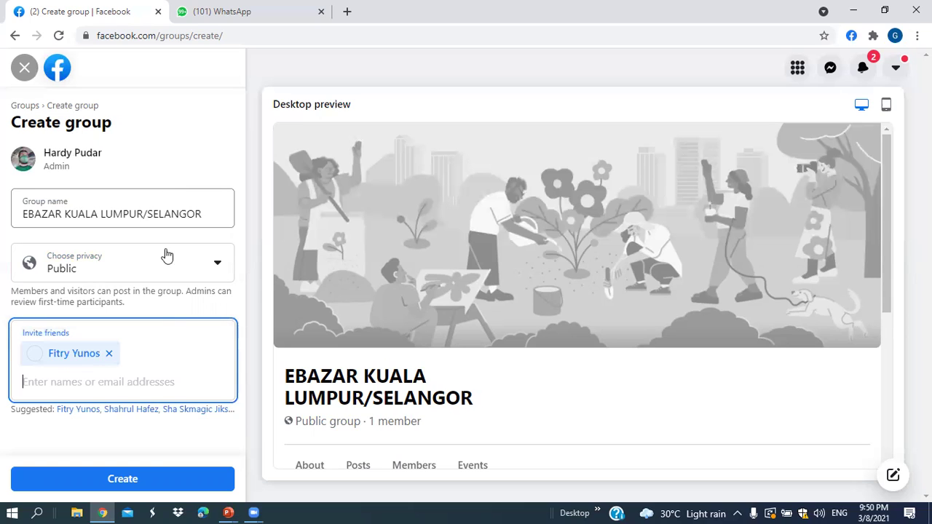
left_click(133, 378)
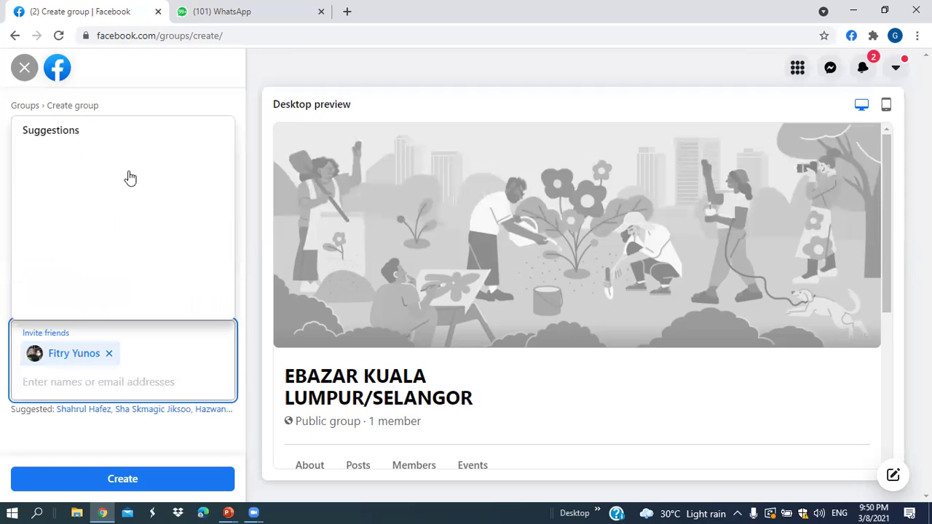
left_click(129, 179)
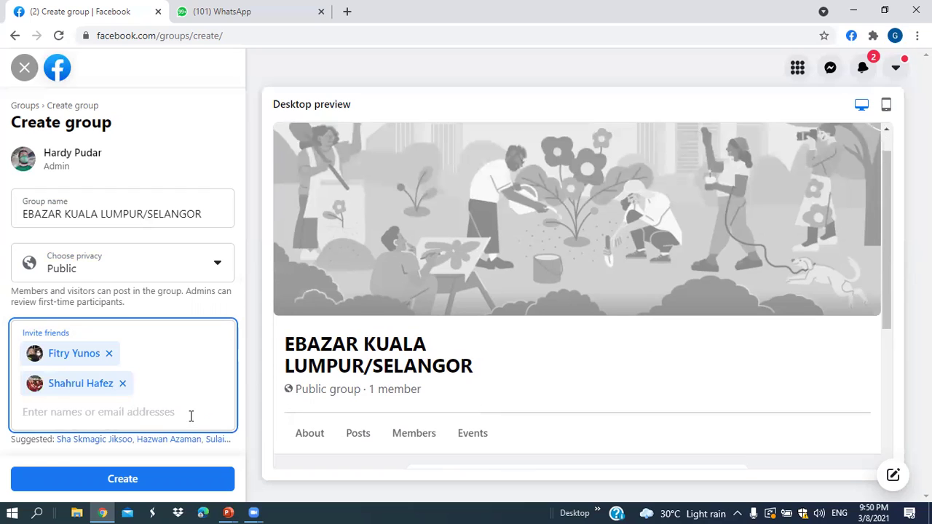
- Create the group, retrying with the first friend removed from the invitations
left_click(120, 478)
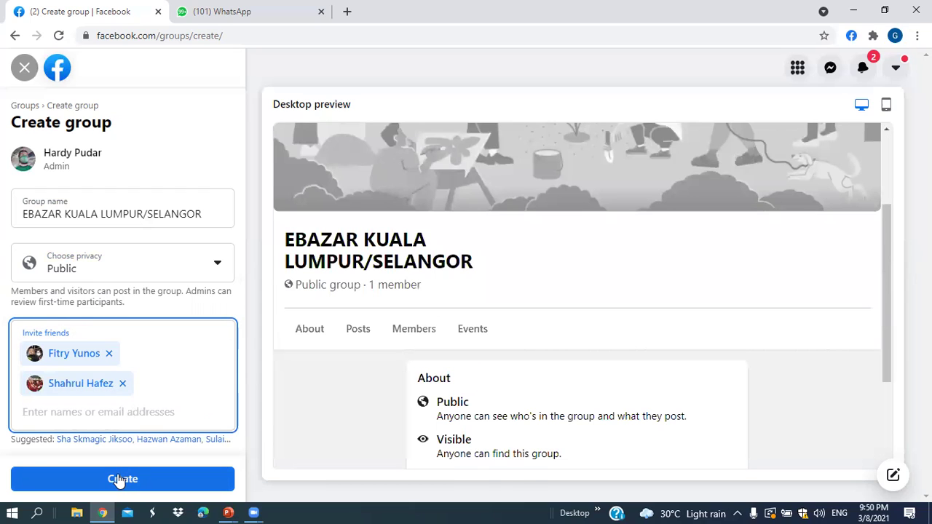
left_click(119, 480)
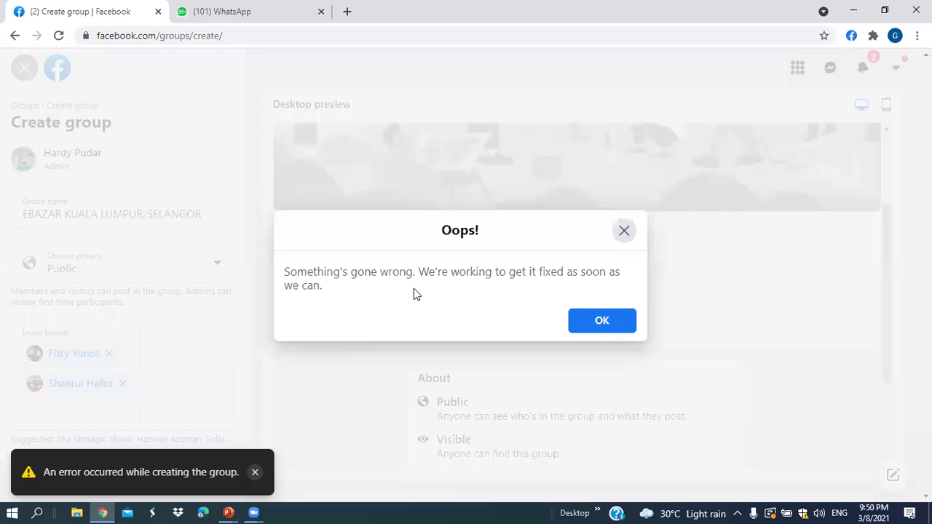
left_click(601, 321)
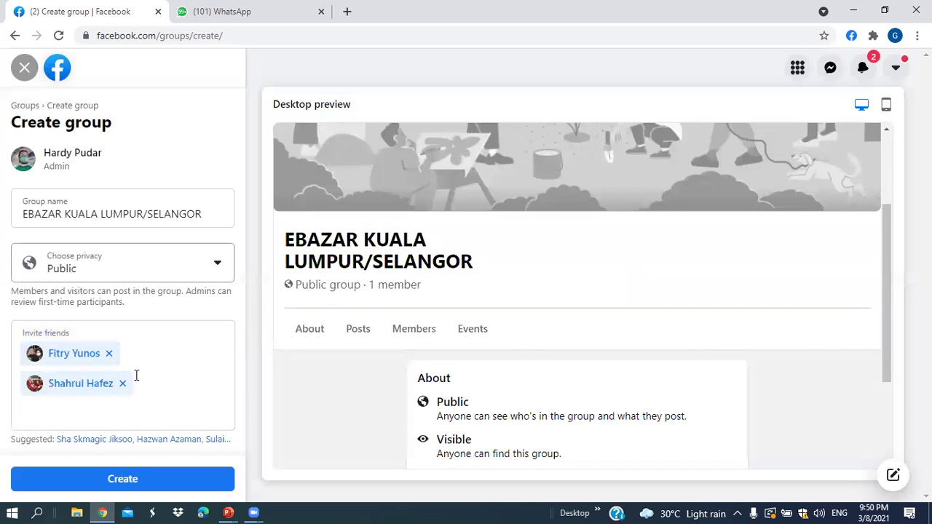
left_click(108, 353)
left_click(125, 474)
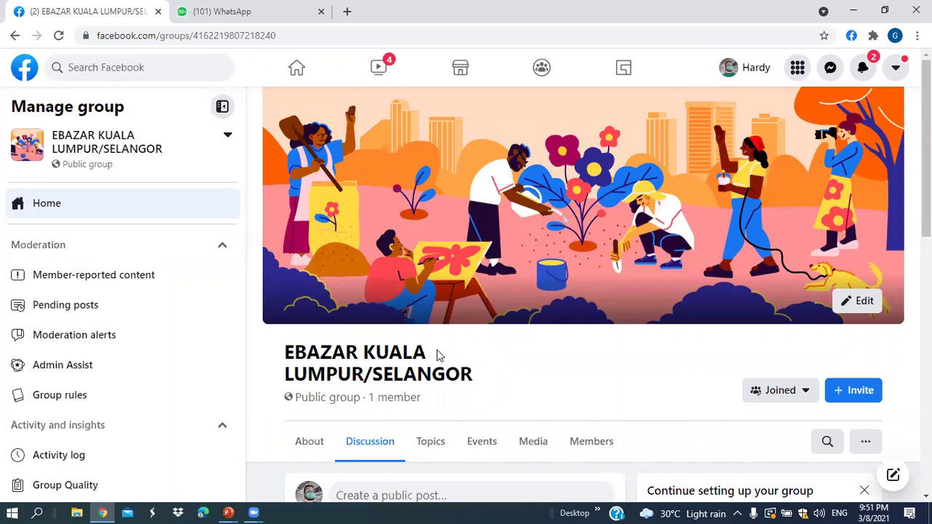
- View the new group's page and its options for inviting members
scroll(437, 342, "down", 1)
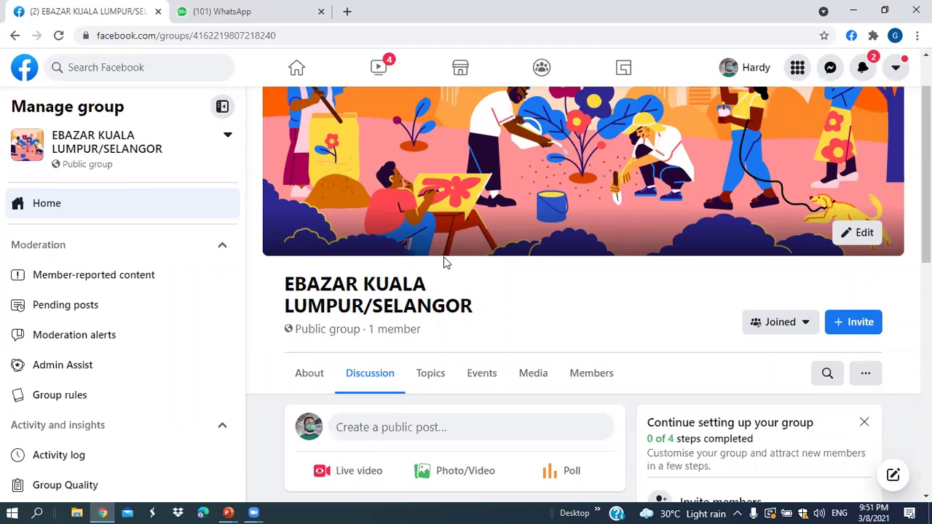
scroll(445, 271, "up", 1)
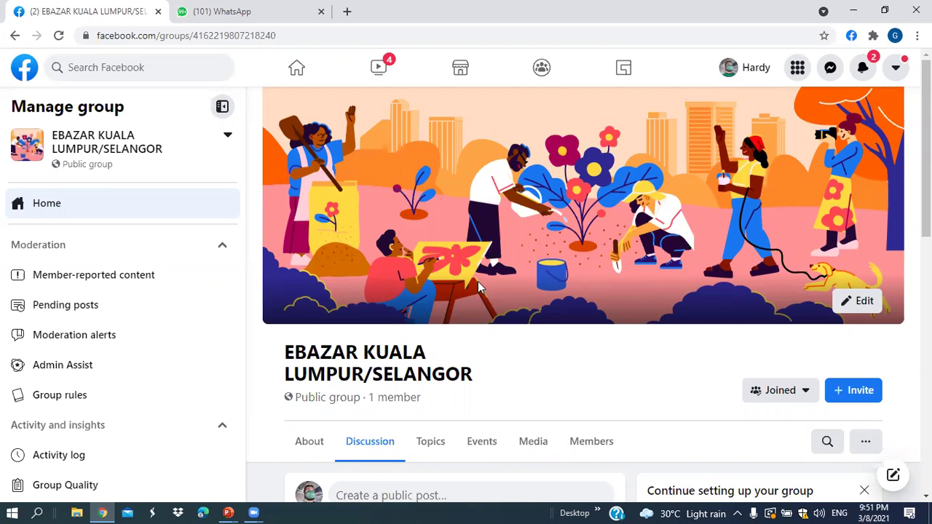
scroll(655, 243, "down", 4)
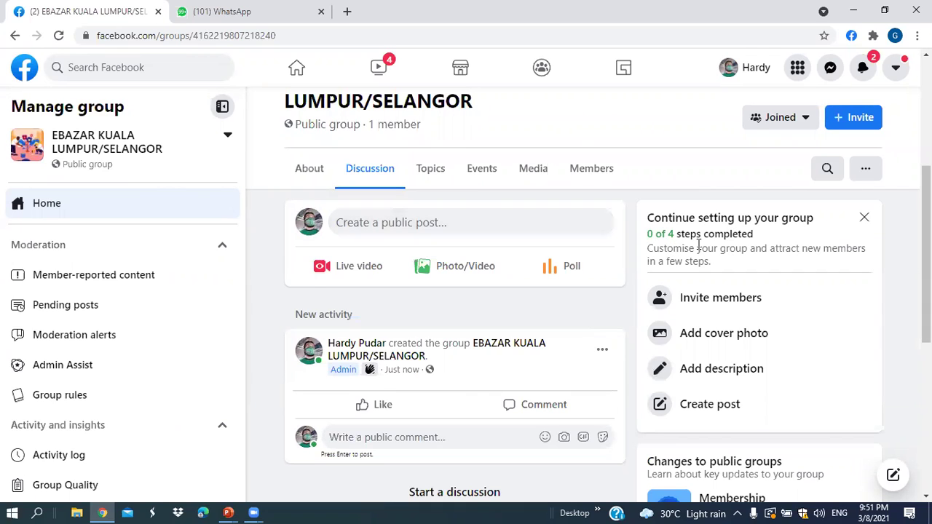
left_click(716, 299)
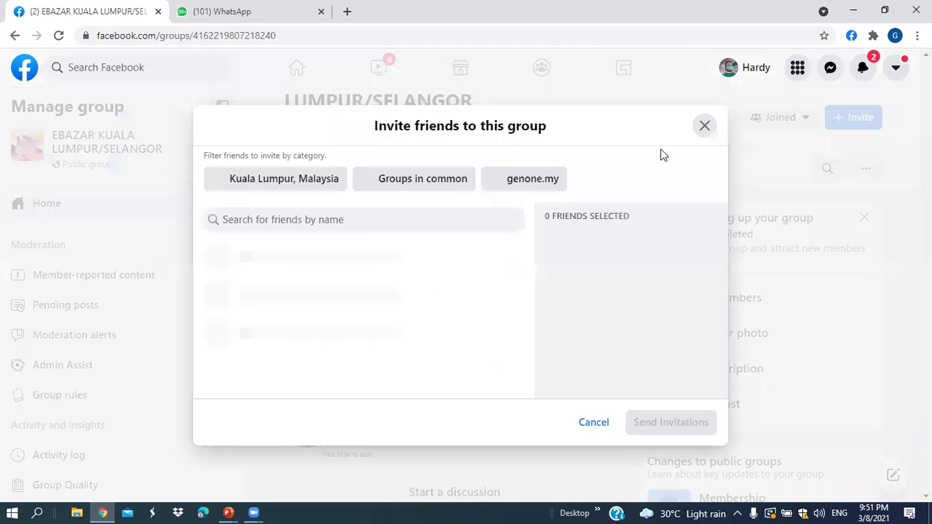
left_click(704, 126)
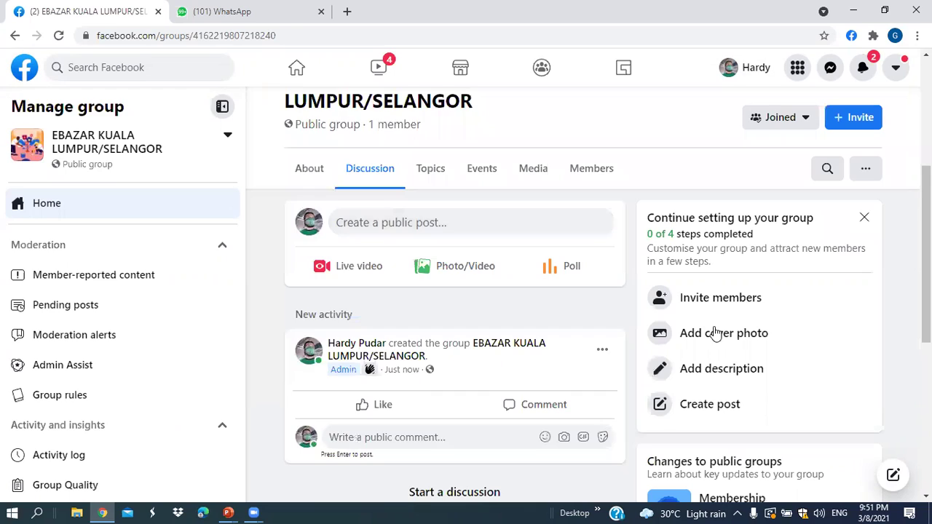
- Check the group's recent photos and photo albums for a cover photo, and view the current cover
left_click(716, 337)
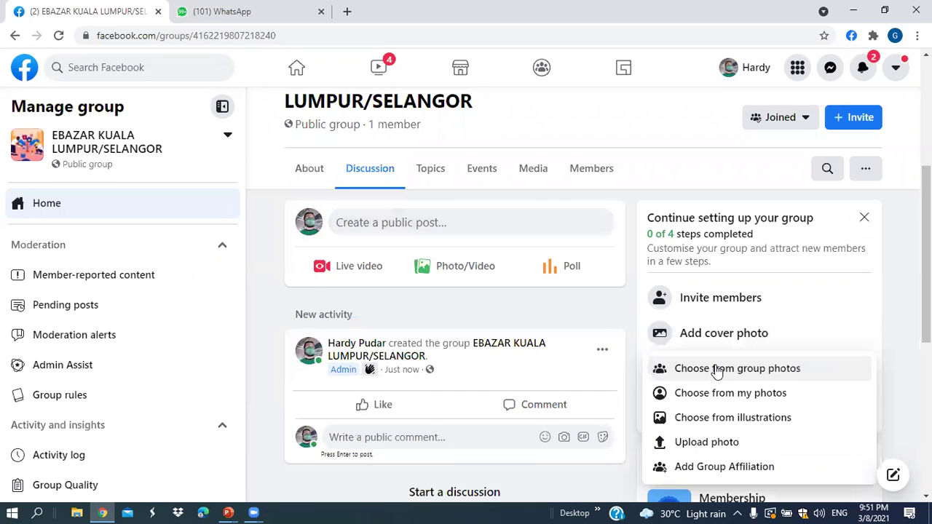
left_click(718, 371)
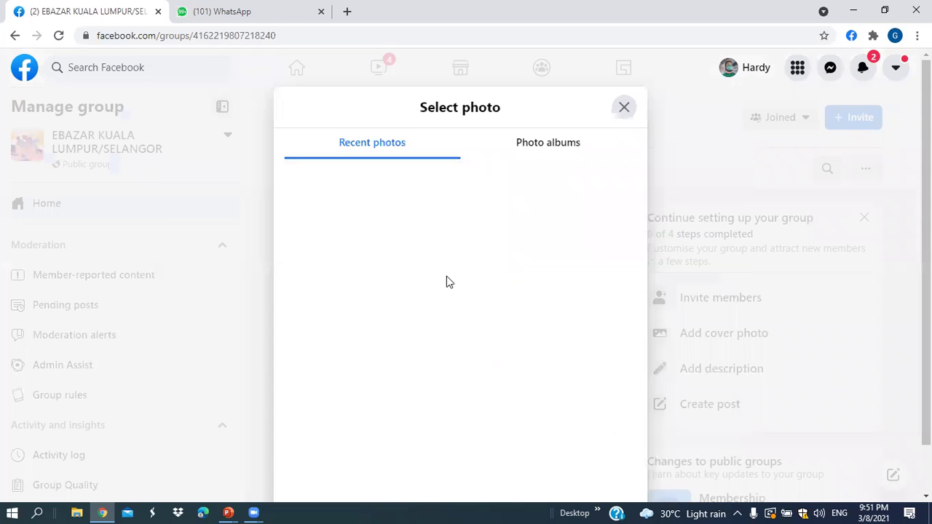
left_click(531, 153)
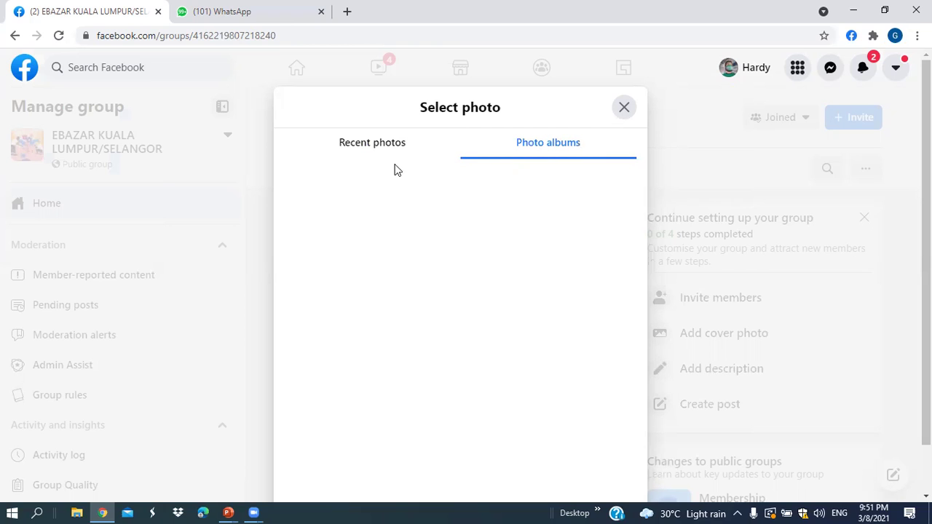
left_click(625, 113)
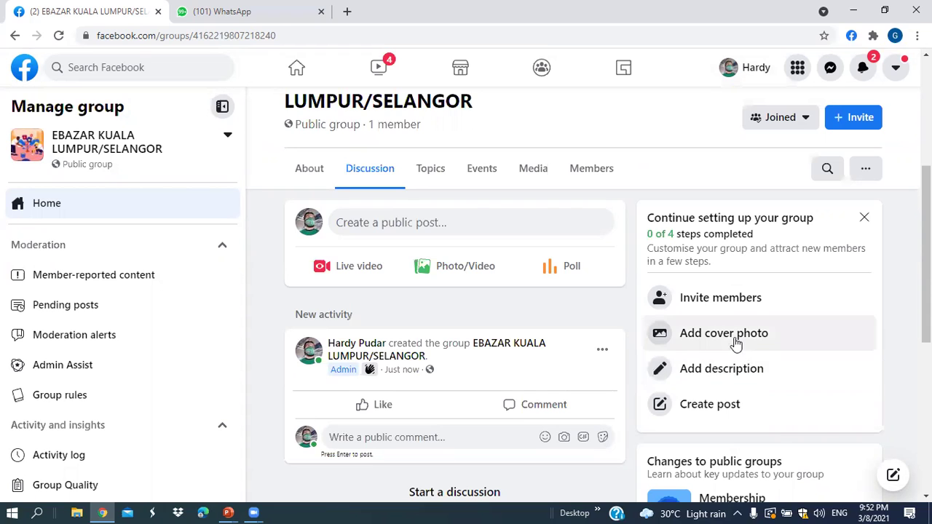
scroll(818, 269, "up", 4)
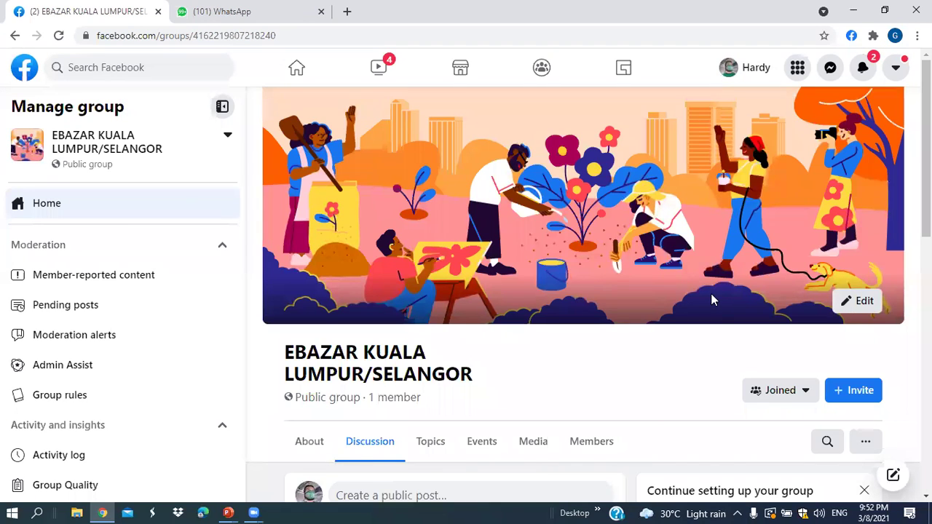
scroll(711, 301, "down", 2)
scroll(740, 412, "down", 1)
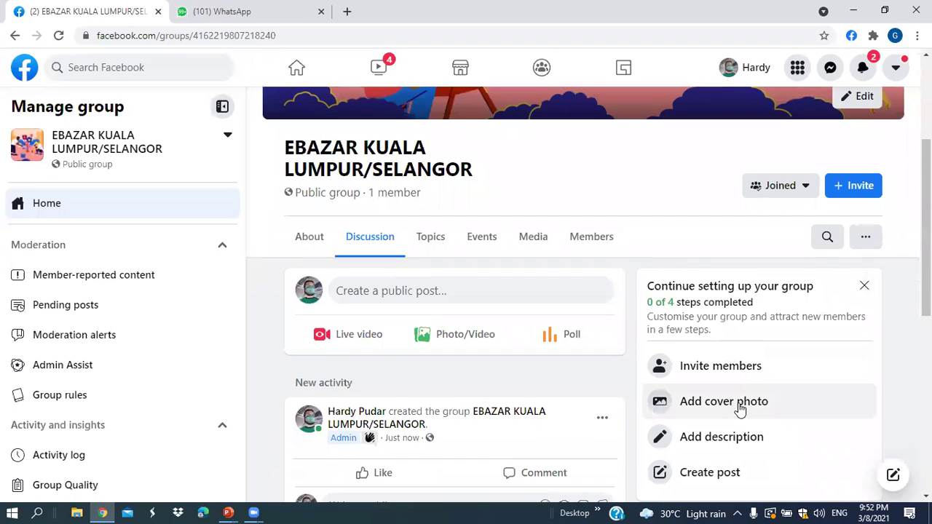
- Open the group's description for writing
left_click(740, 441)
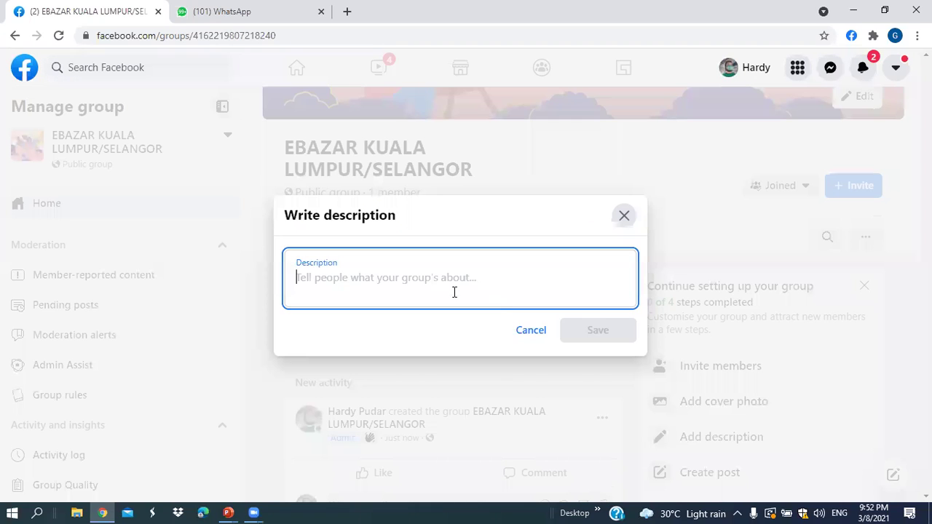
type("T")
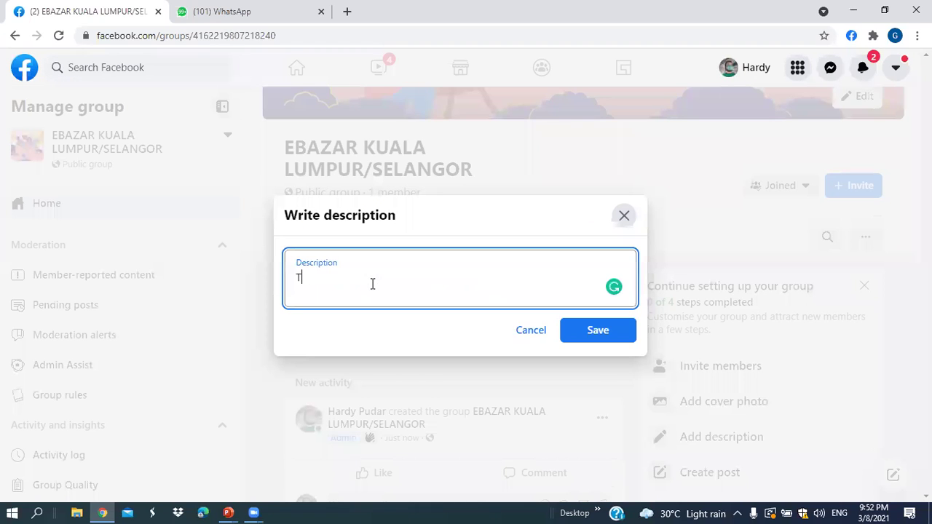
type("empat ikl")
key("ctrl+a")
key("BackSpace")
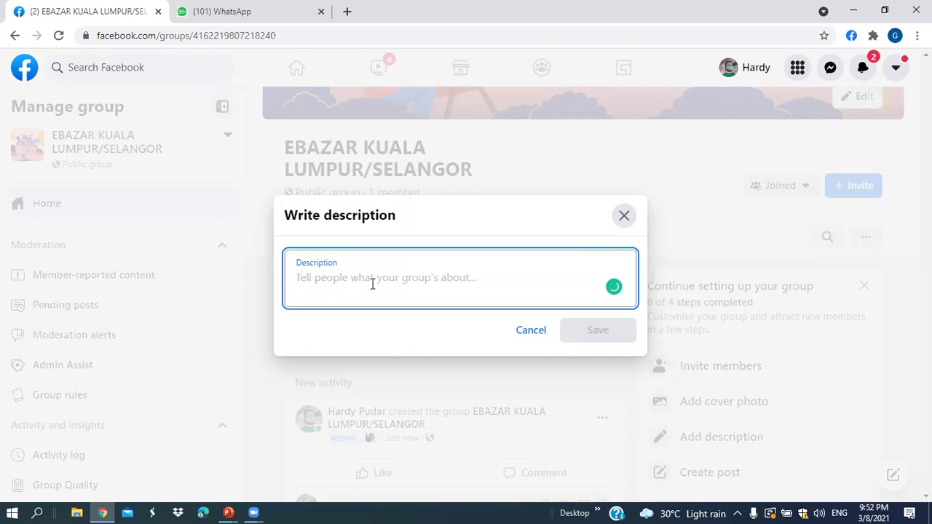
- Save the group description "pusat untuk berniaga. iklan secara percuma. produk yang dibenarkan selagi tidak melanggar polisi FB & kerajaan"
type("pusat un")
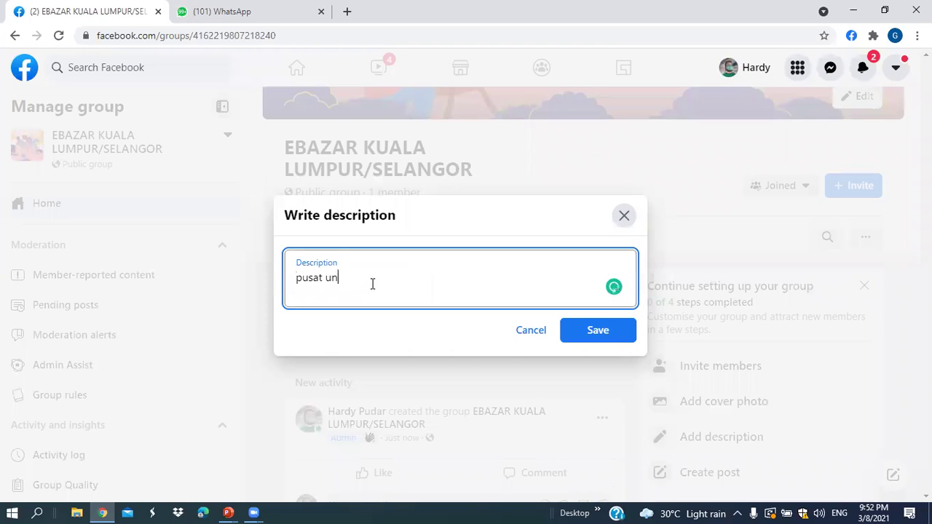
type("tuk bemiaga")
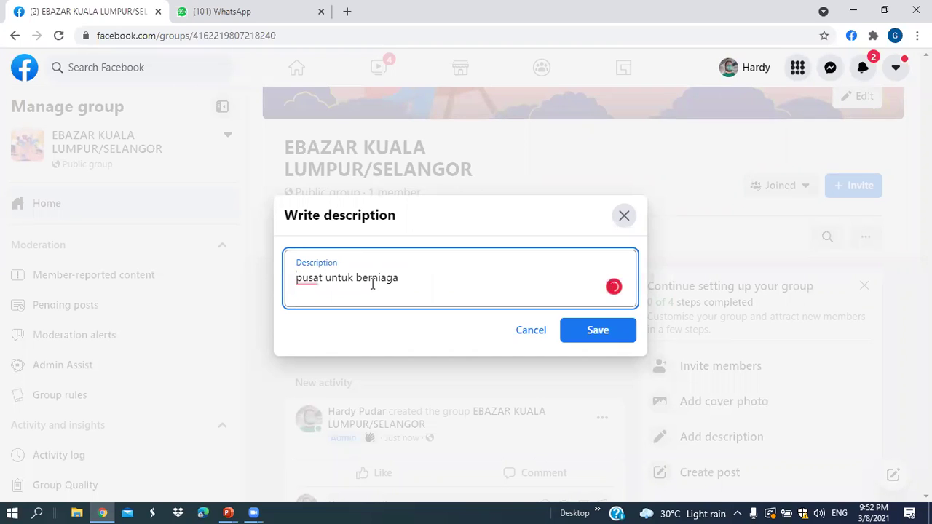
type(". ikla")
type("n secara percuma.")
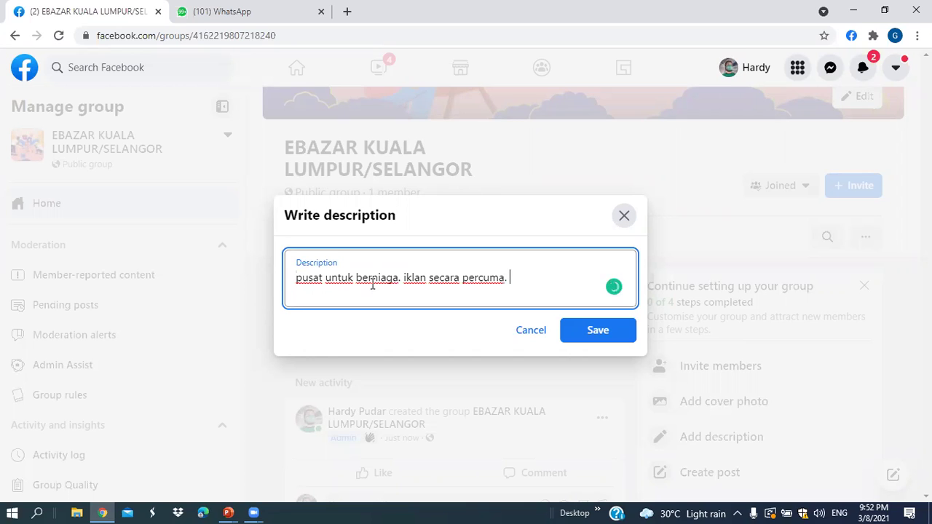
type(" produk yang dibenar")
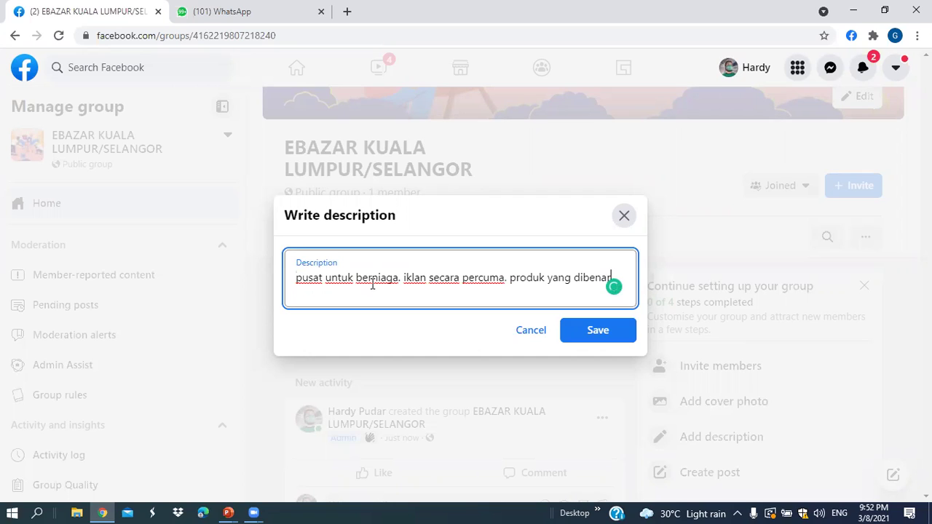
type("kan ")
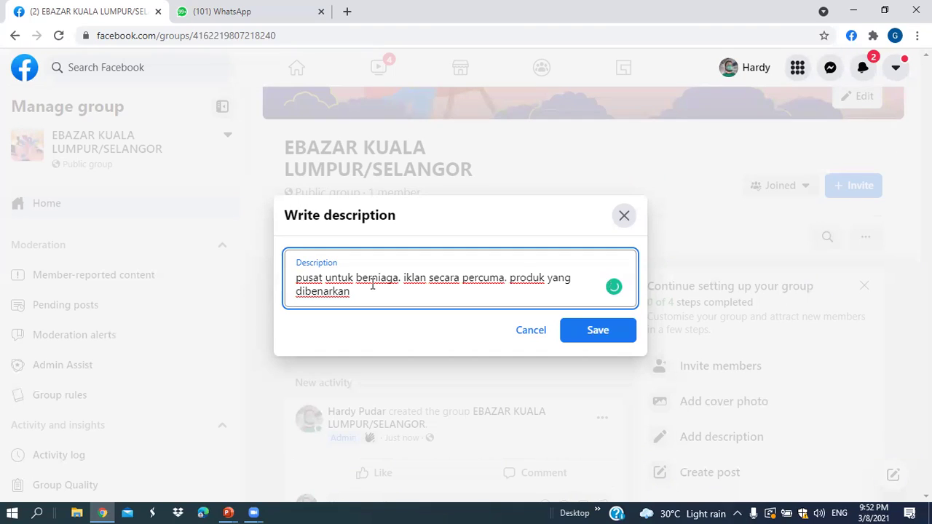
type("selagi tidak melangg")
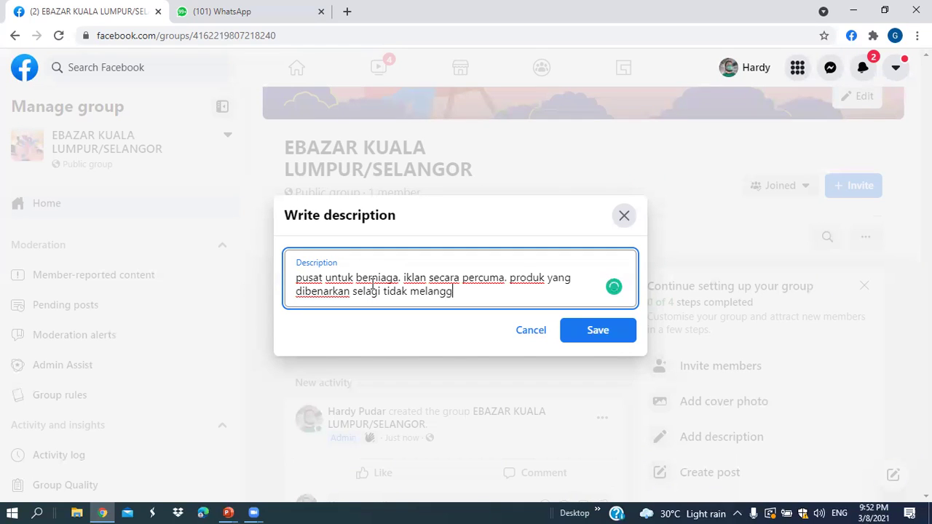
type("ar polisi")
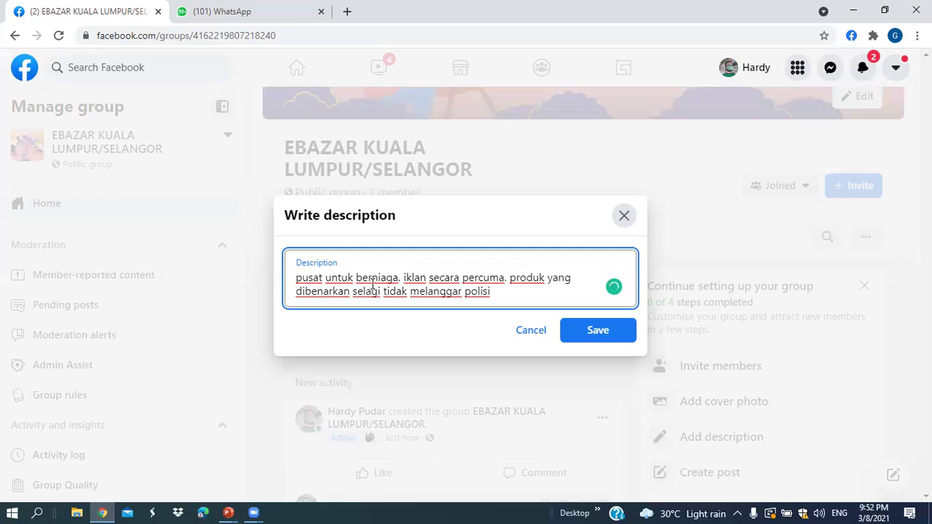
type(" FB & keraja")
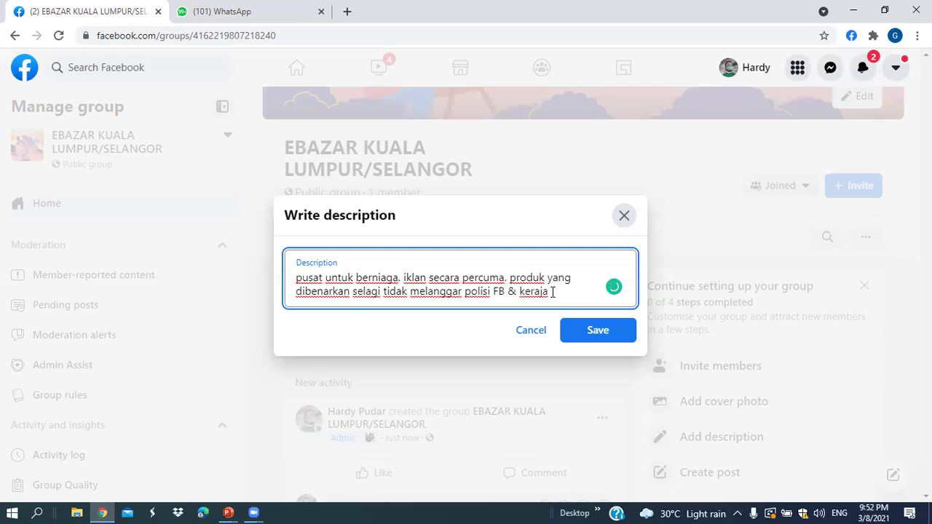
type("an")
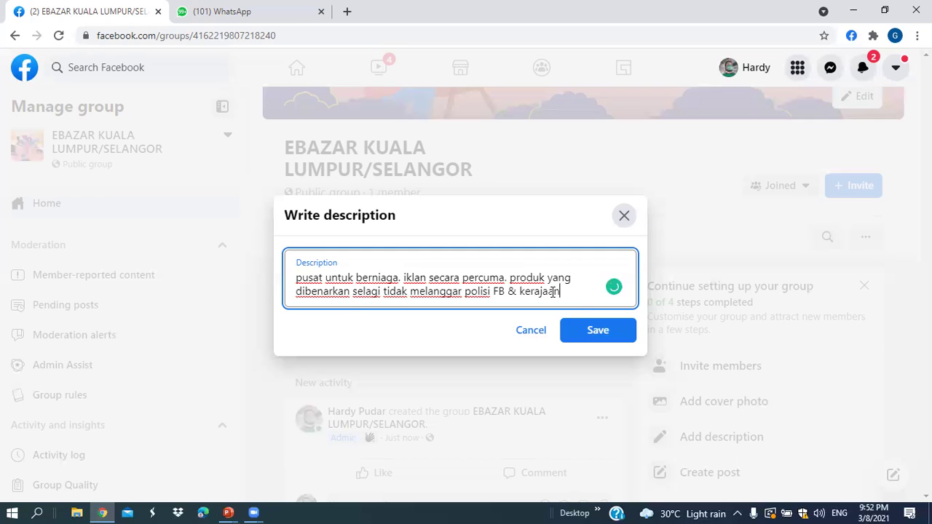
left_click(589, 334)
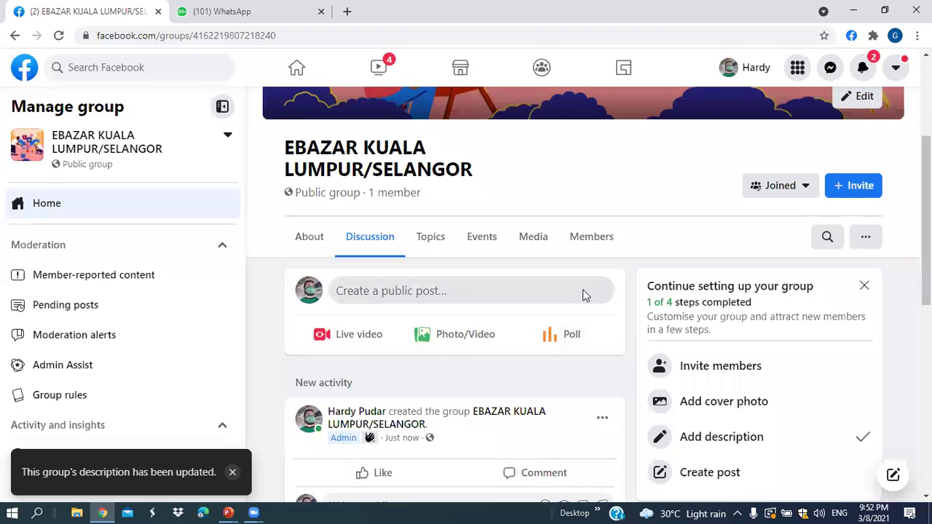
- Publish a public group post reading "Selamat Datang semua ke grop ini... manfaatkan untuk iklankan produk/perkhidmatan anda.."
scroll(728, 406, "down", 1)
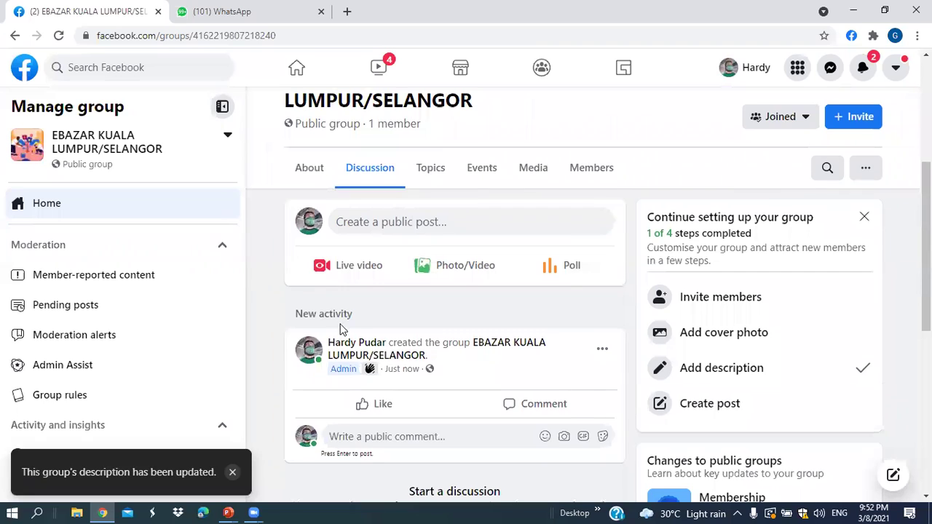
left_click(449, 229)
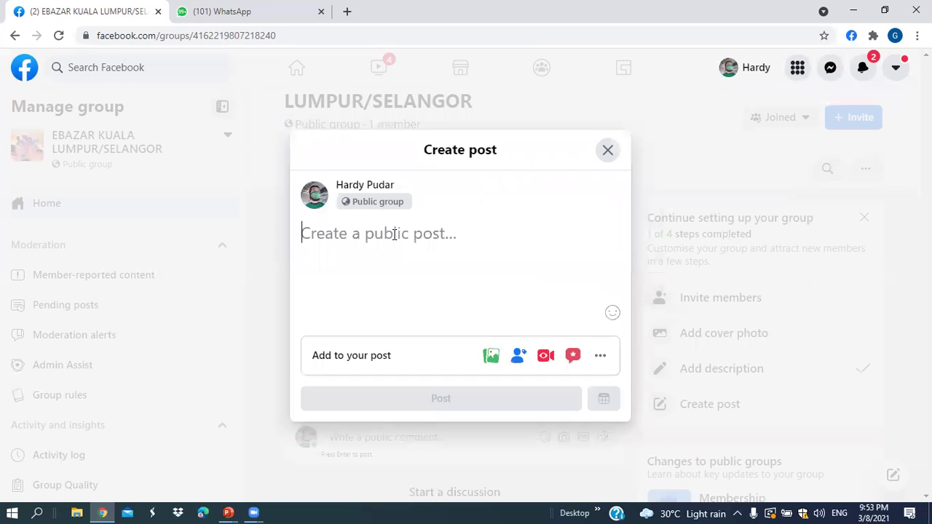
type("Sela")
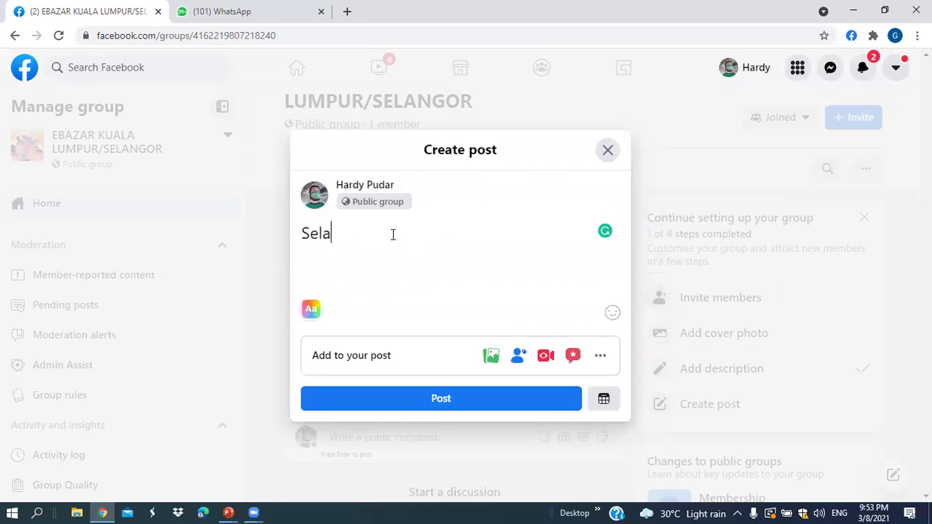
type("mat Datan")
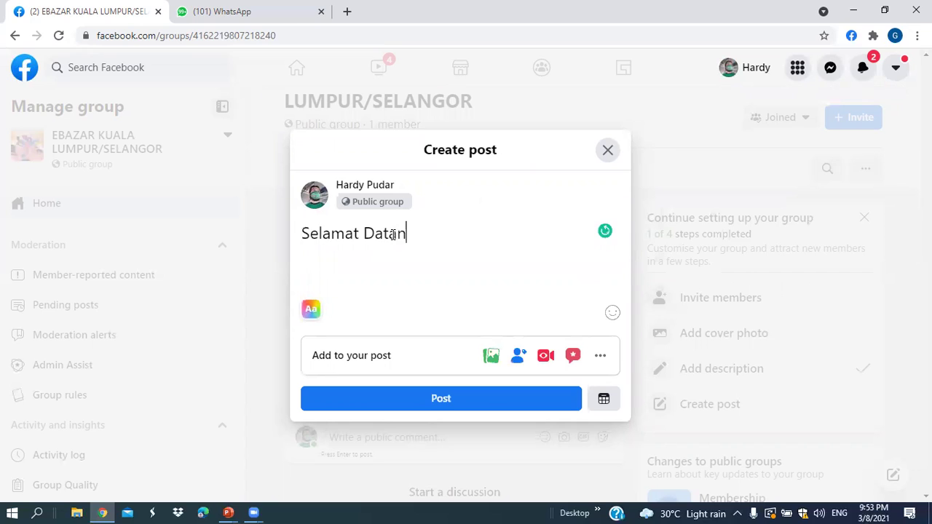
type("g semua..")
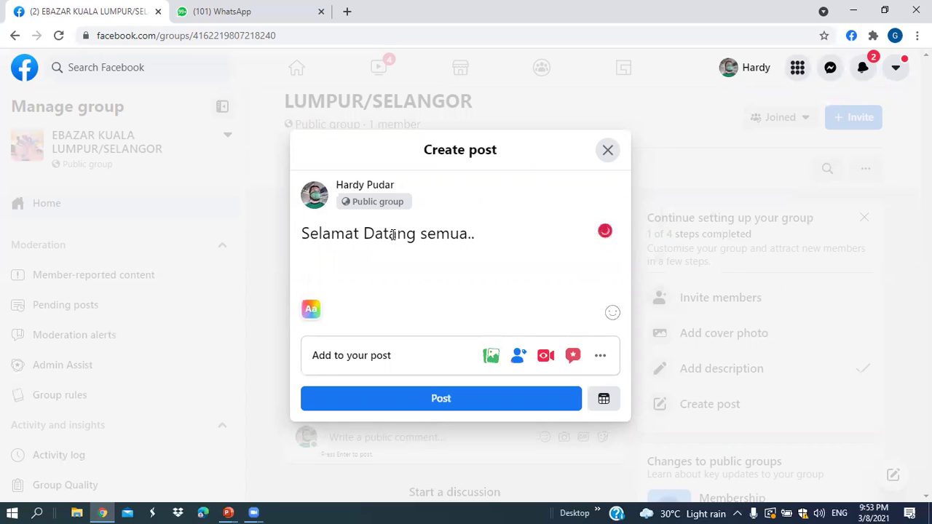
key("BackSpace")
key("BackSpace")
type("ke grop ini.")
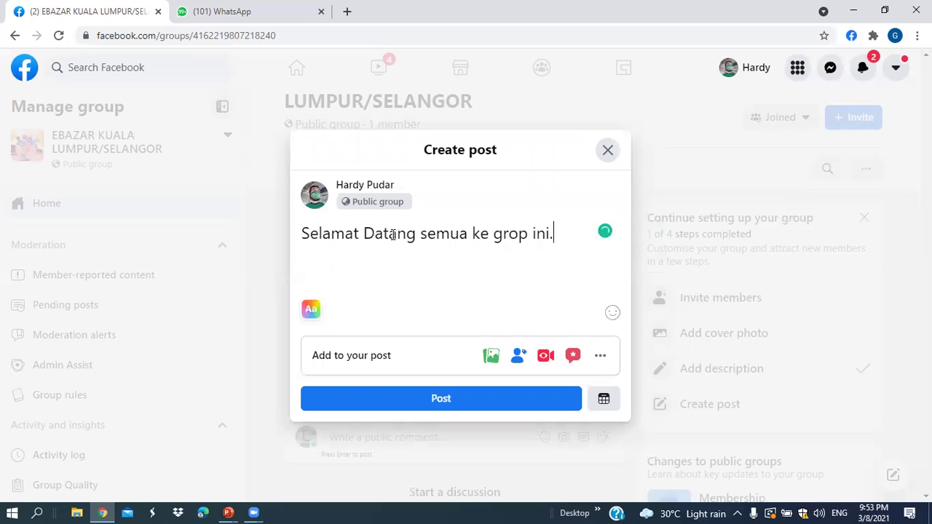
type(".. manfa")
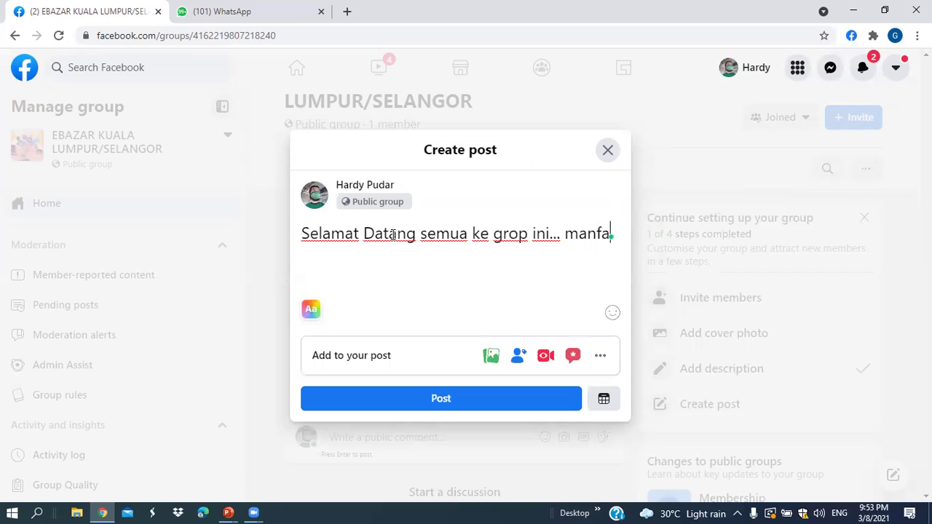
type("at")
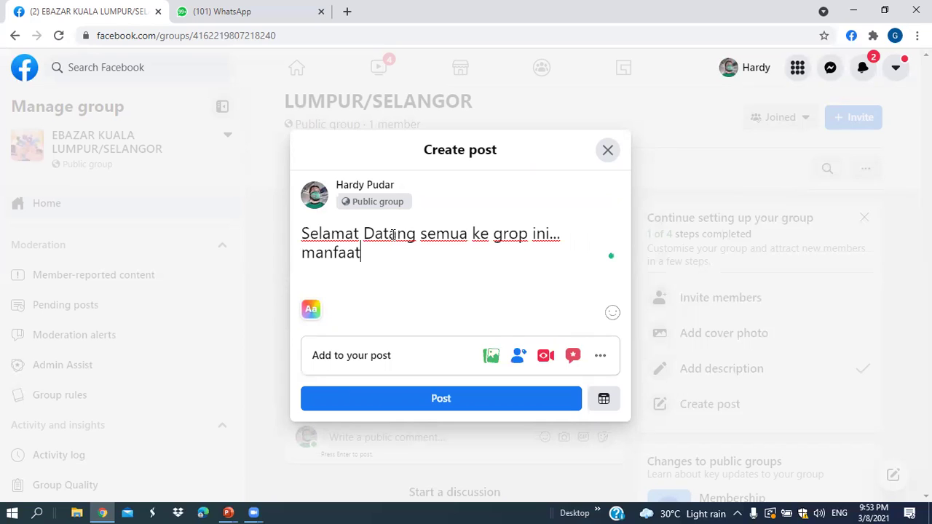
type("kan untuk iklan")
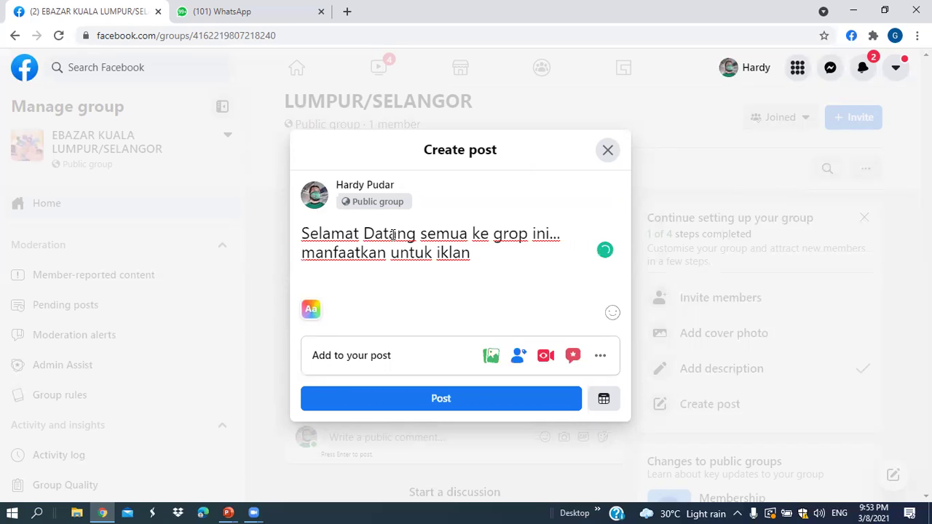
type("kan produk/")
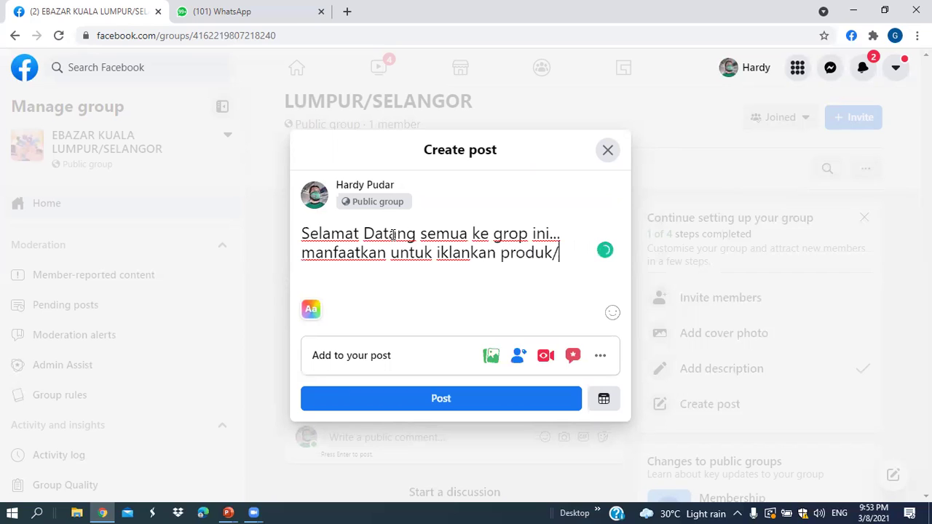
type("perkhidmata")
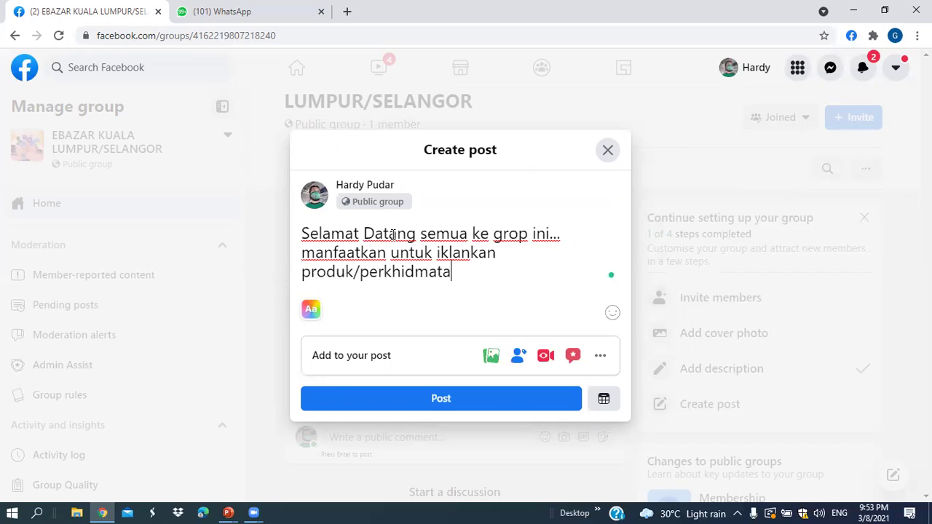
type("n anda..")
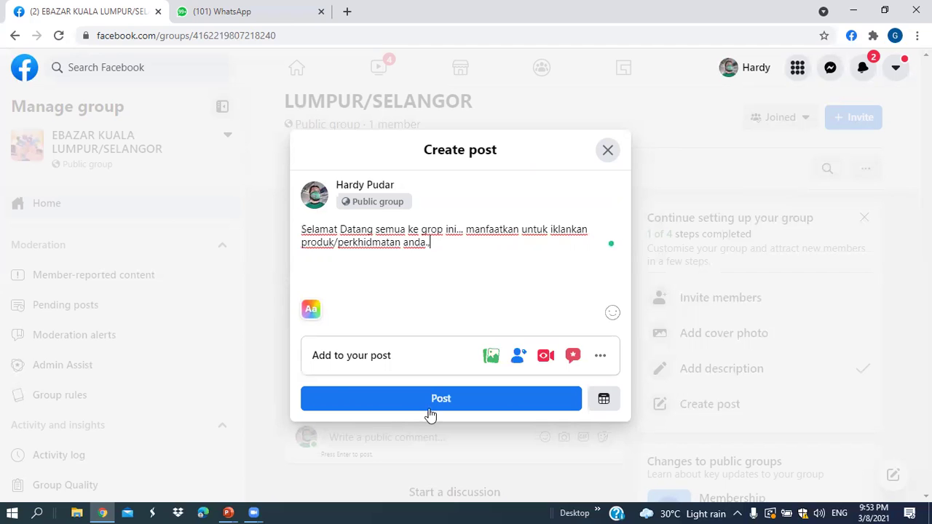
left_click(429, 398)
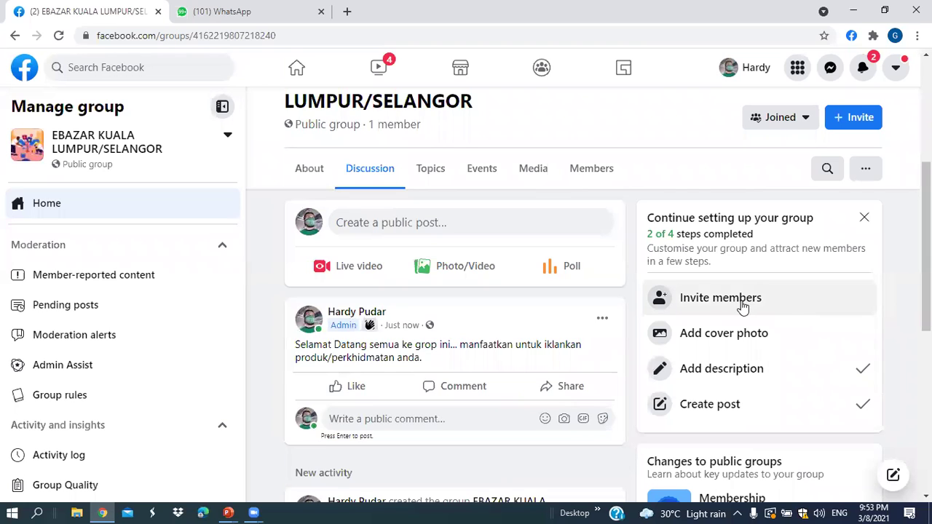
- Send a group invitation to the fourth friend in the suggested list
left_click(742, 304)
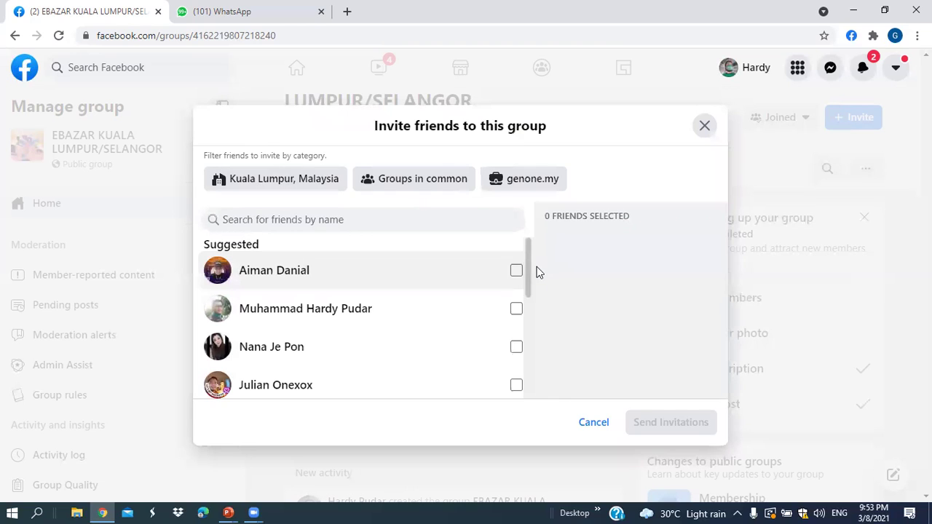
scroll(506, 383, "down", 1)
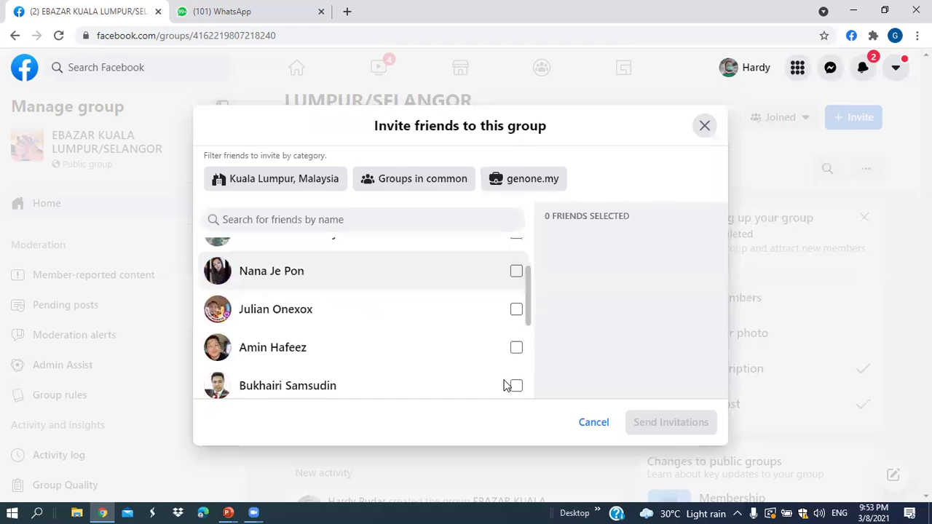
scroll(524, 283, "down", 2)
left_click(518, 255)
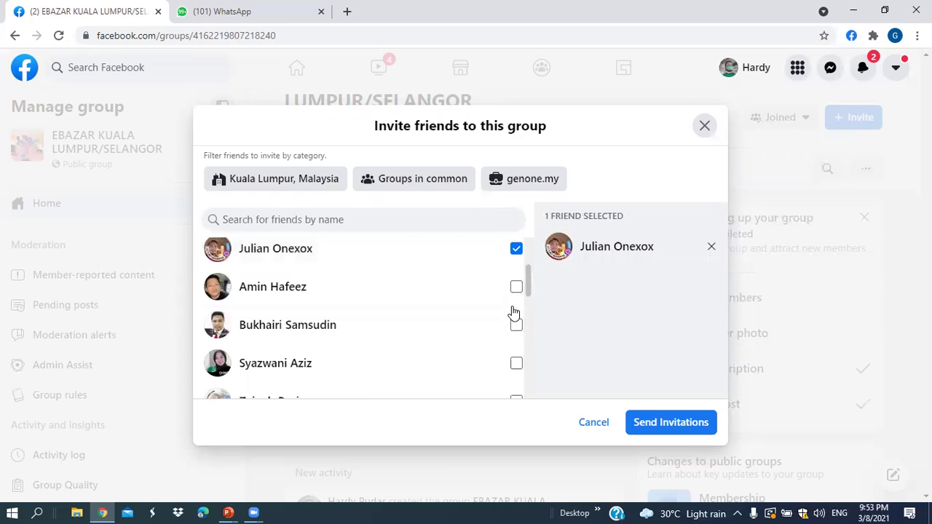
left_click(670, 423)
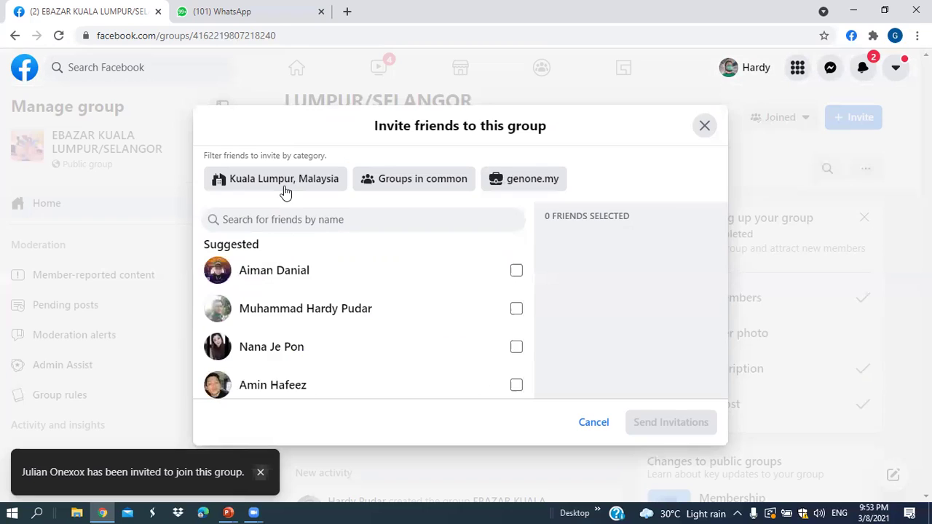
- Try to send group invitations to the first three friends in the Kuala Lumpur, Malaysia category
left_click(283, 185)
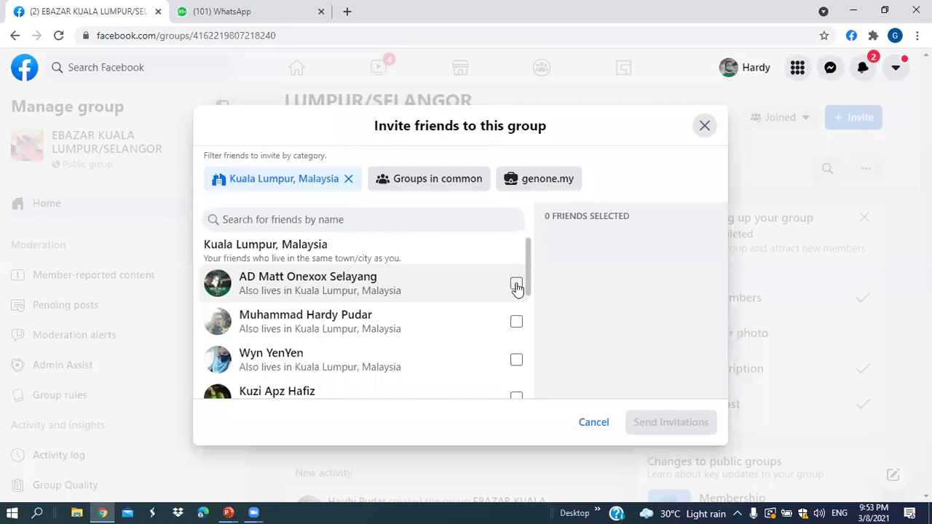
left_click(444, 300)
left_click(453, 314)
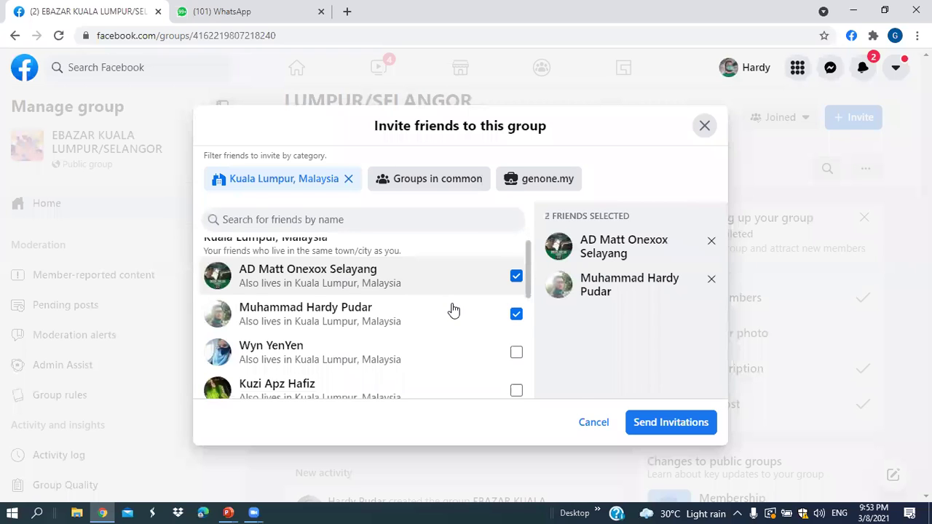
scroll(520, 294, "down", 1)
left_click(481, 297)
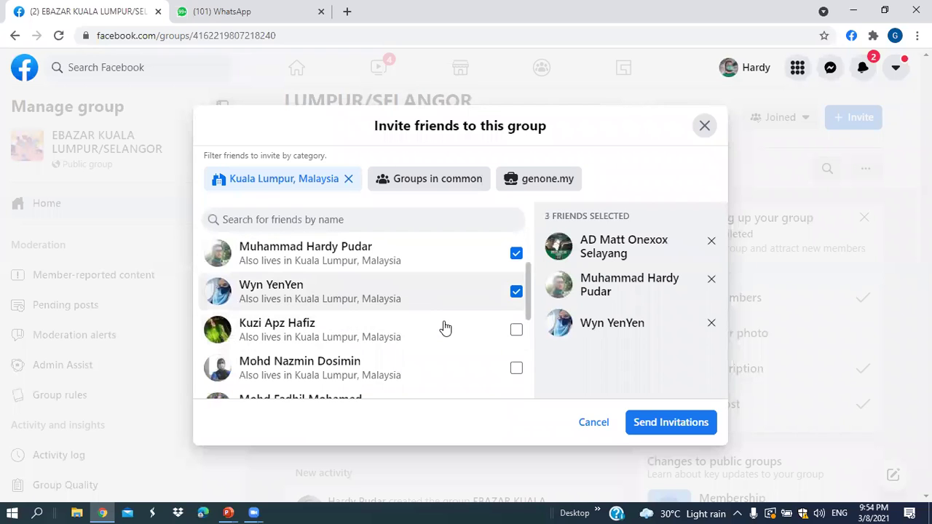
scroll(466, 324, "up", 1)
scroll(430, 339, "down", 1)
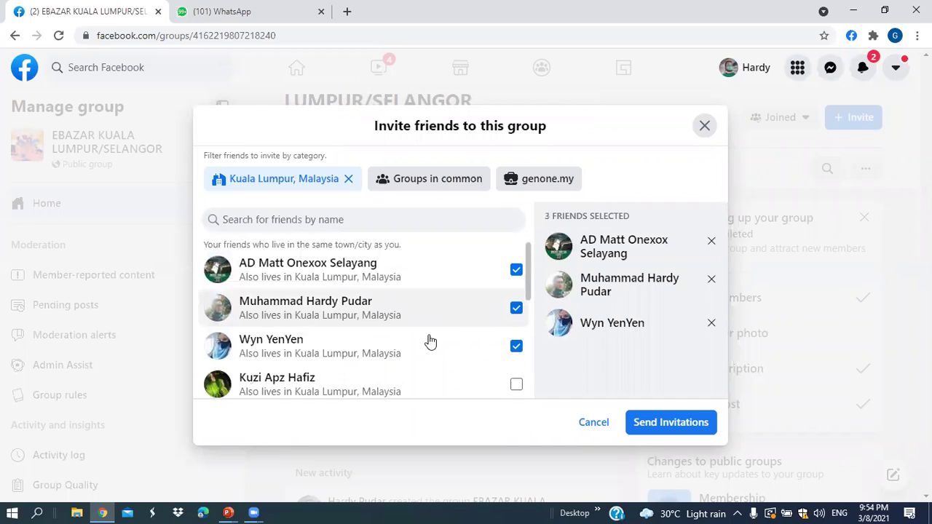
scroll(648, 430, "down", 3)
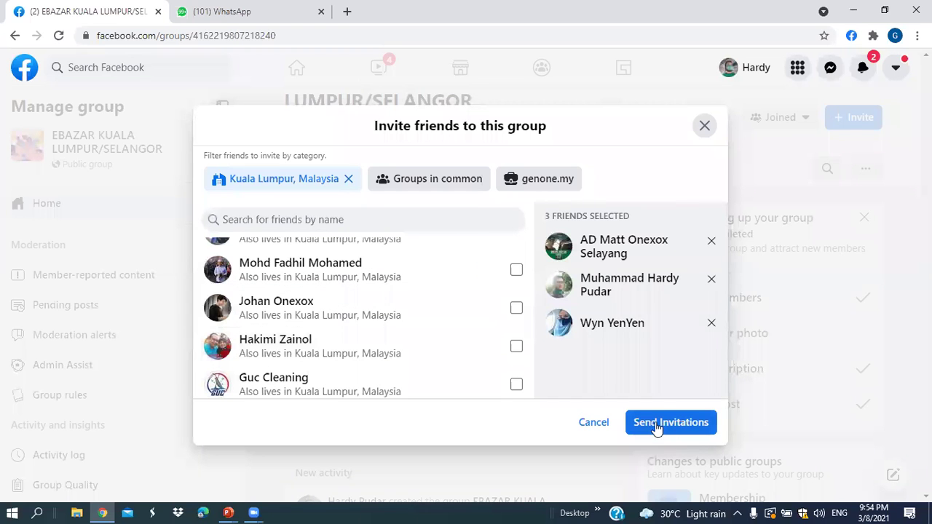
left_click(657, 426)
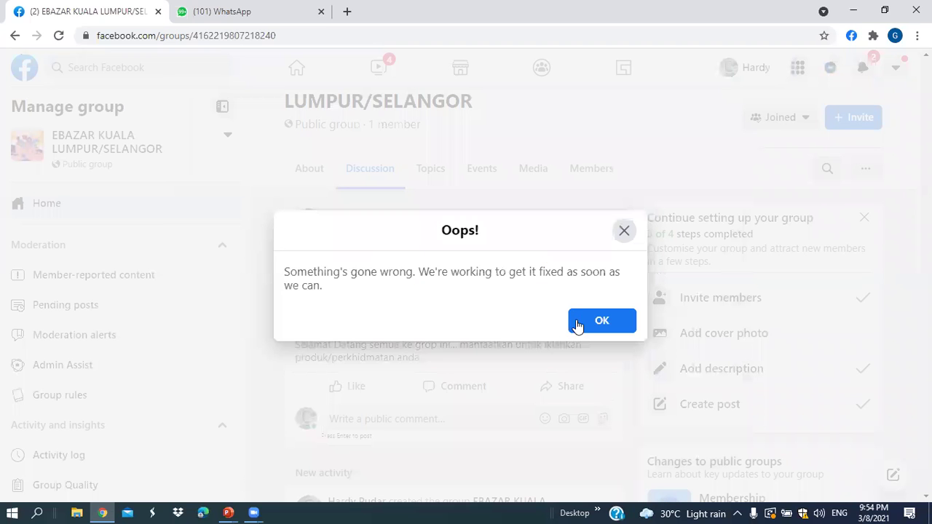
left_click(583, 323)
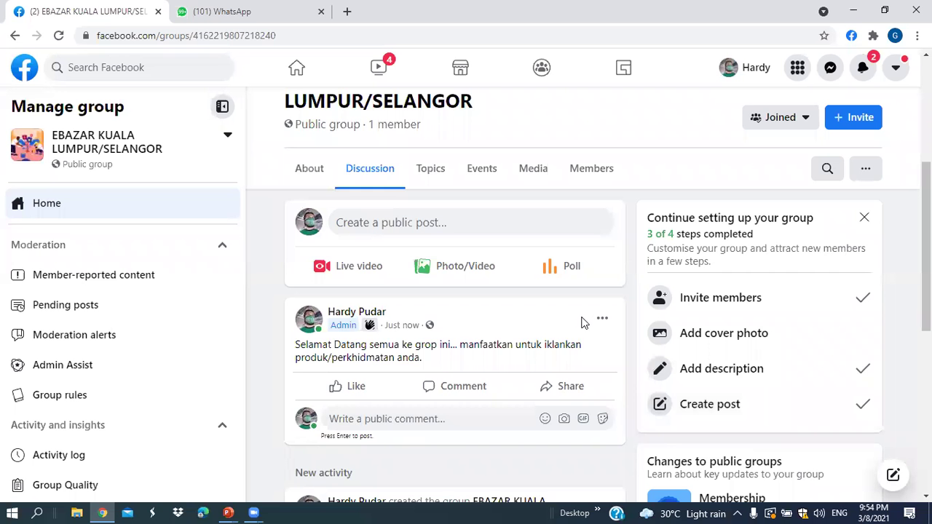
- Send a group invitation to the second friend in the Kuala Lumpur, Malaysia category
left_click(725, 298)
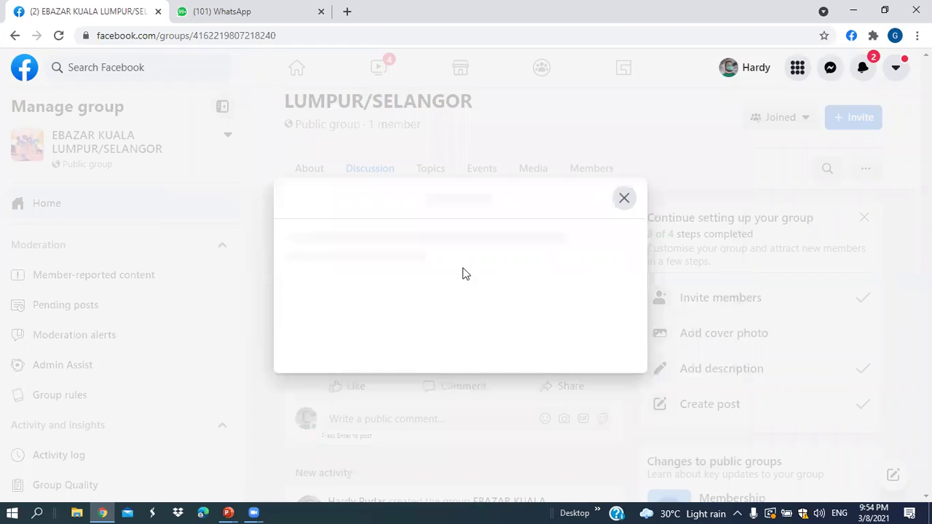
left_click(276, 189)
left_click(516, 322)
left_click(640, 420)
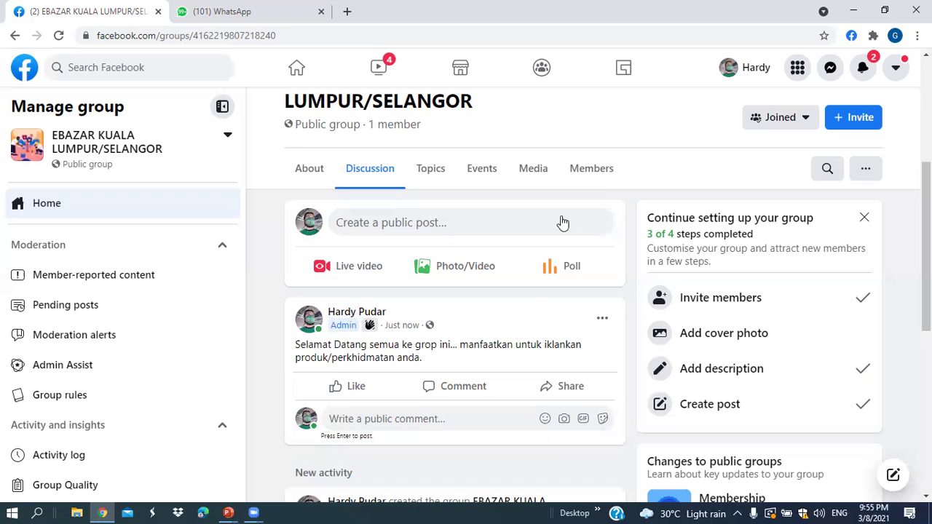
- Look over the group's home page and management options, and open the group's settings
scroll(339, 331, "up", 4)
scroll(335, 422, "down", 1)
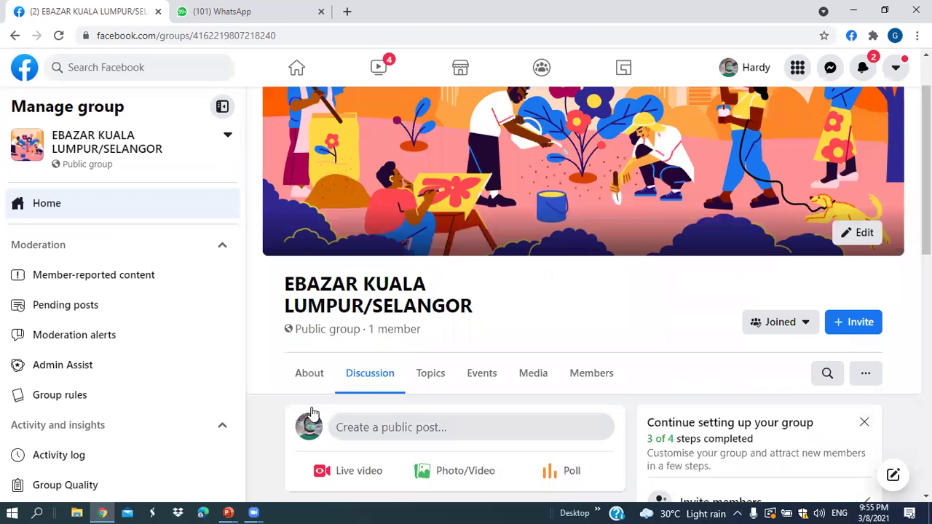
scroll(267, 319, "down", 2)
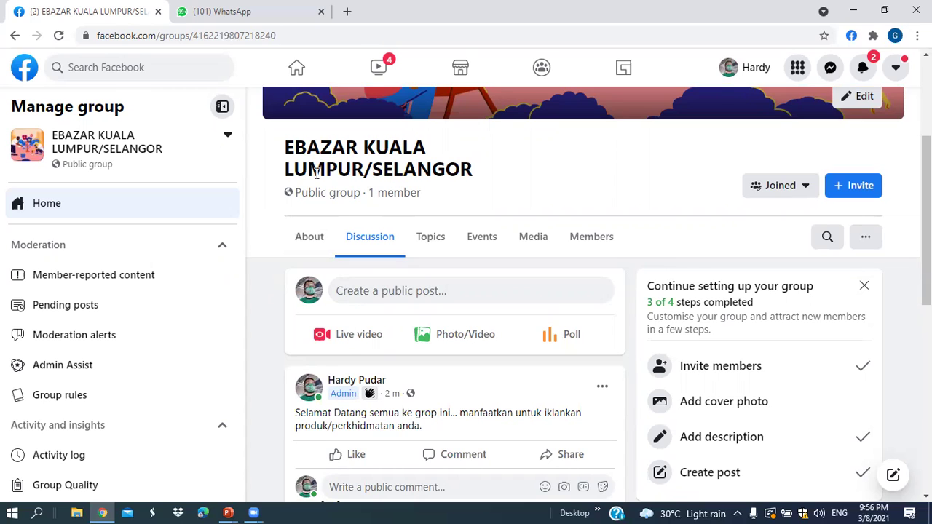
mouse_move(350, 386)
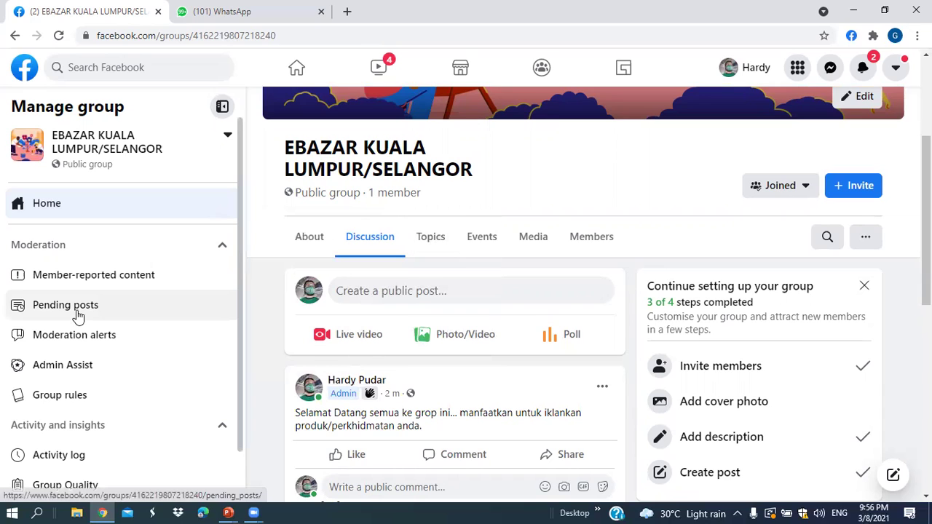
scroll(80, 342, "down", 1)
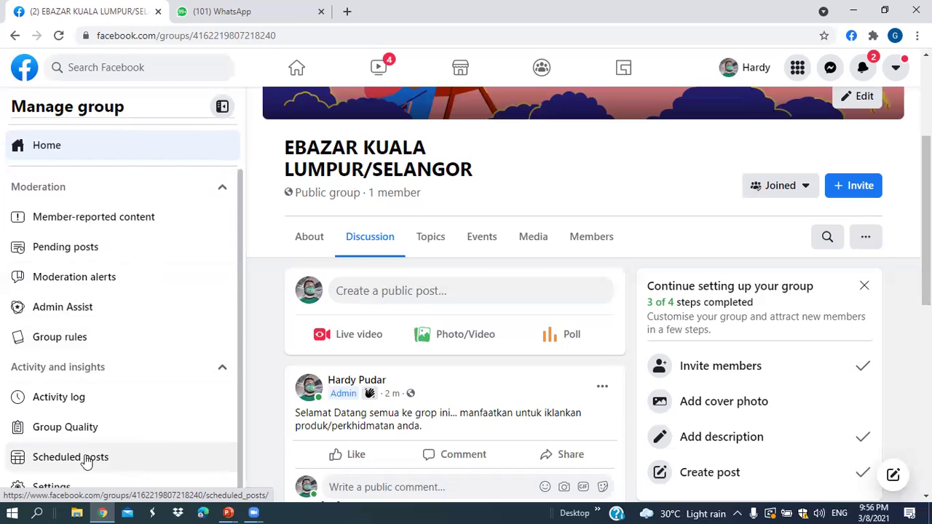
left_click(63, 491)
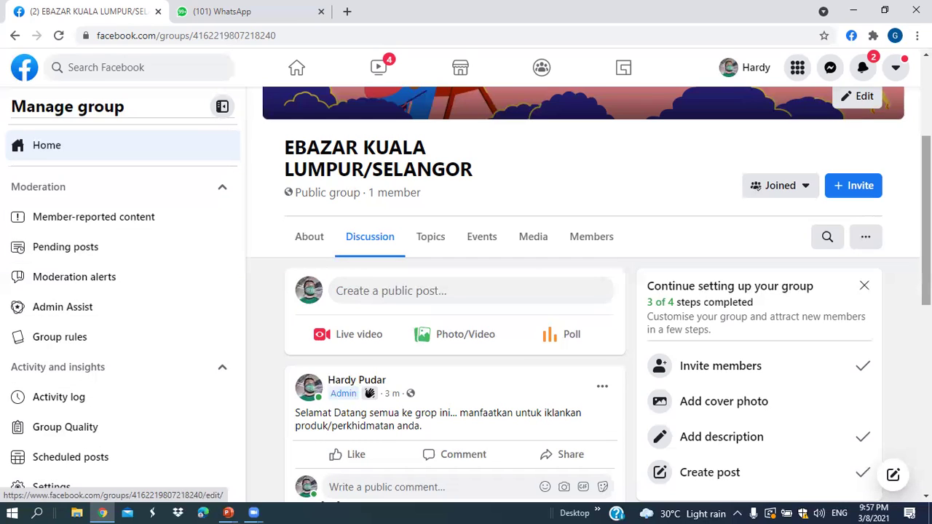
- Set the group's custom web address to ebazarklsgor, save it, and highlight the full address
scroll(119, 449, "down", 2)
scroll(91, 493, "down", 2)
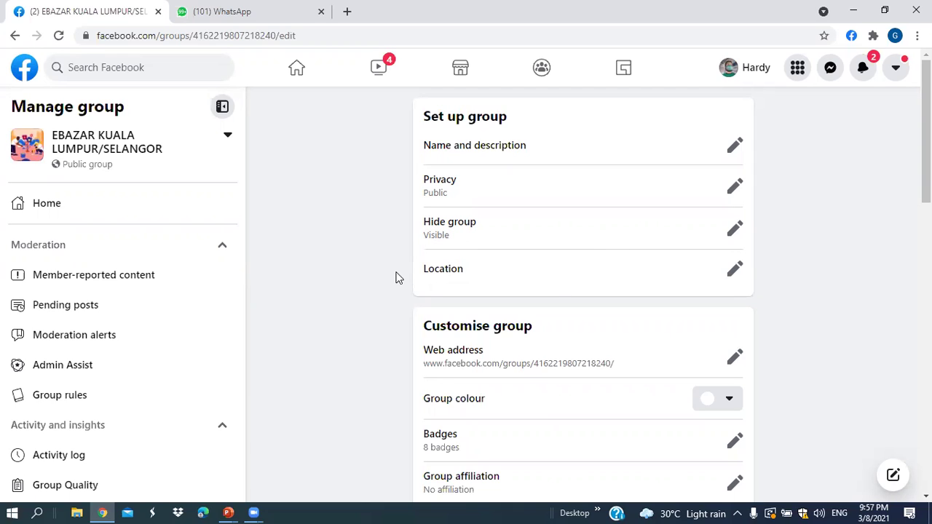
scroll(534, 237, "down", 2)
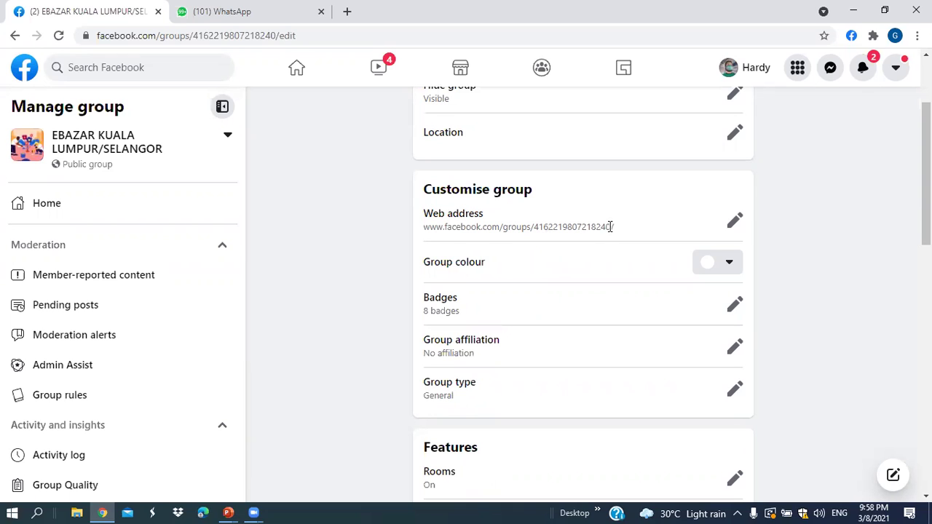
left_click(720, 231)
left_click(542, 255)
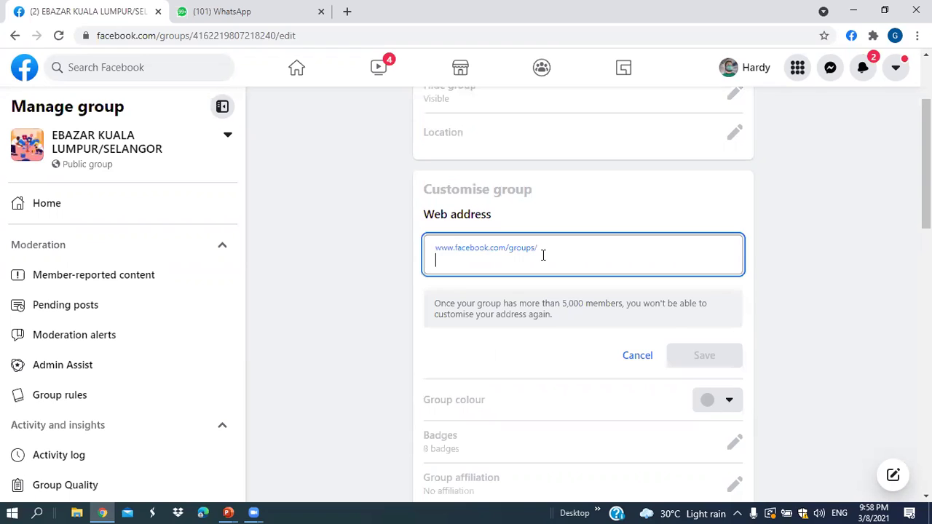
type("e")
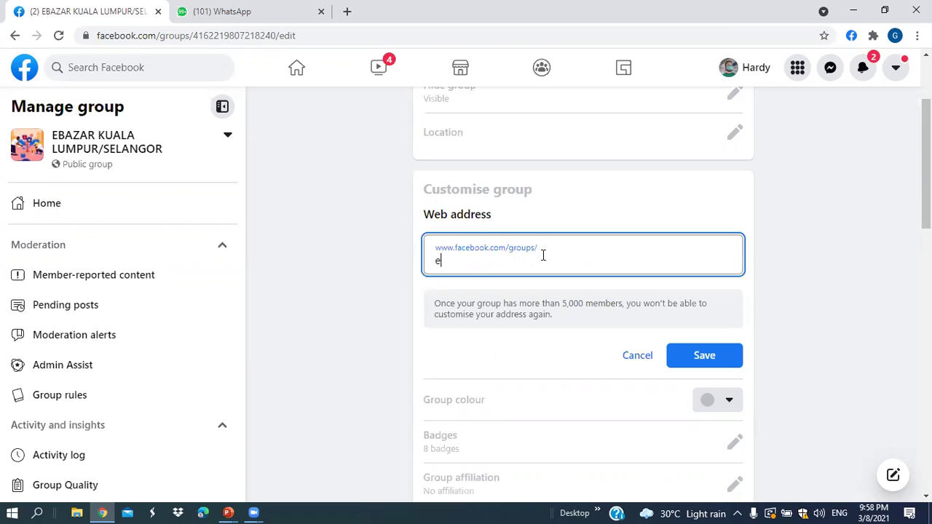
type("bazarklsgor")
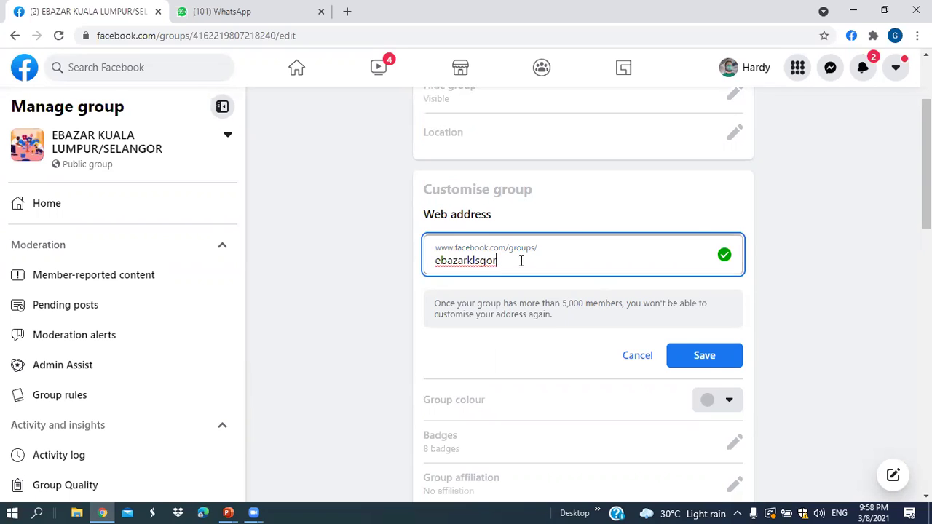
left_click(701, 356)
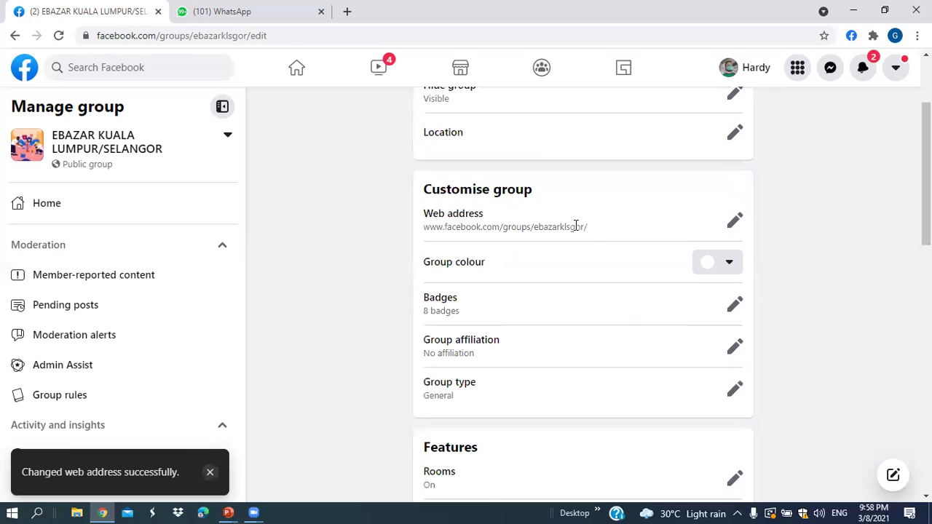
left_click_drag(587, 227, 570, 227)
left_click_drag(423, 232, 424, 233)
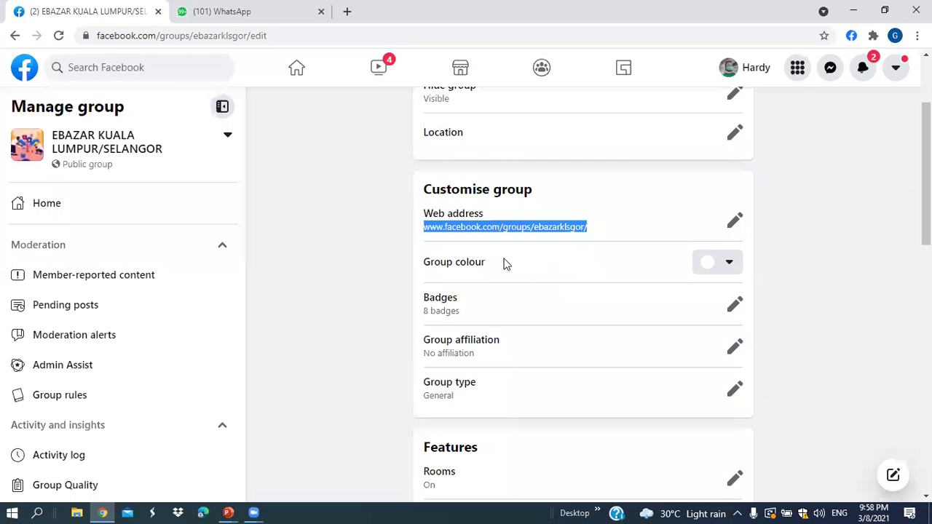
- Set the group colour to the dark blue swatch, third in the first row, and save it
left_click(729, 265)
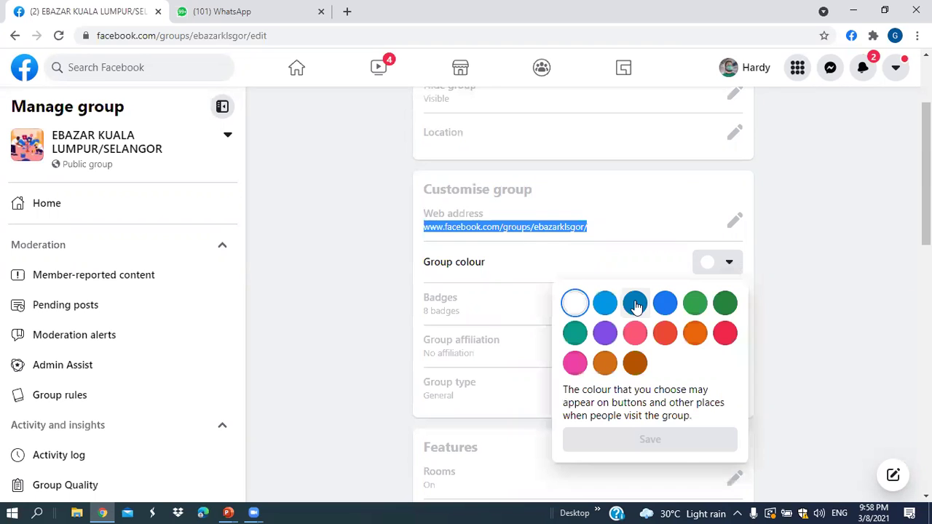
left_click(635, 306)
left_click(685, 439)
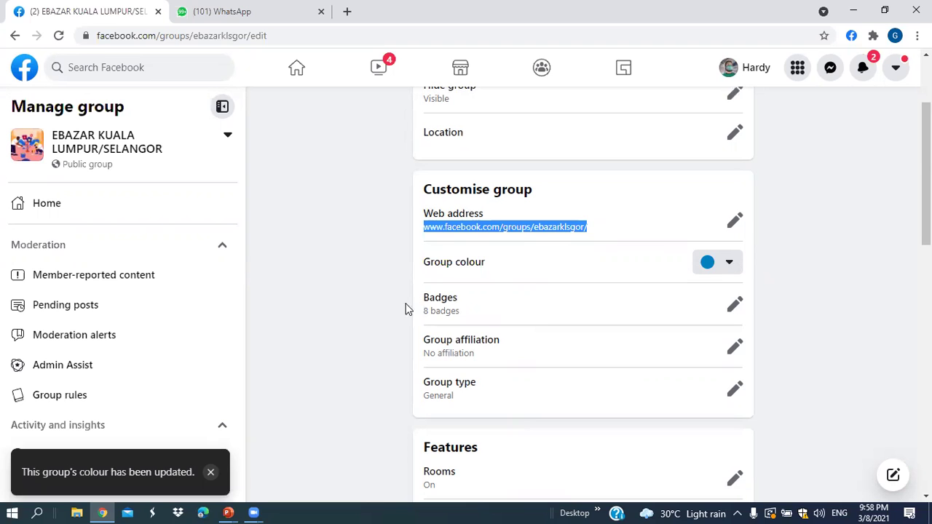
- Review the remaining group settings for features, participation and discussion management
scroll(443, 314, "down", 3)
scroll(422, 314, "down", 4)
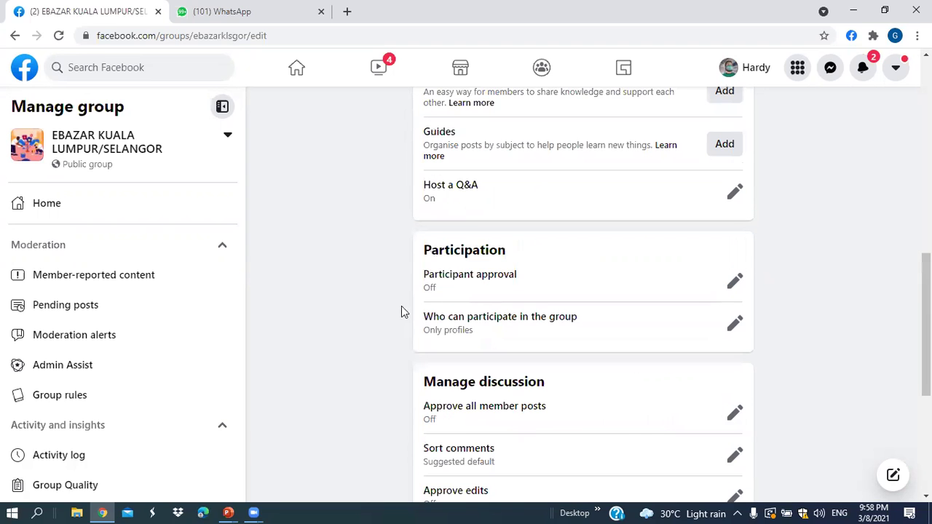
scroll(370, 303, "down", 2)
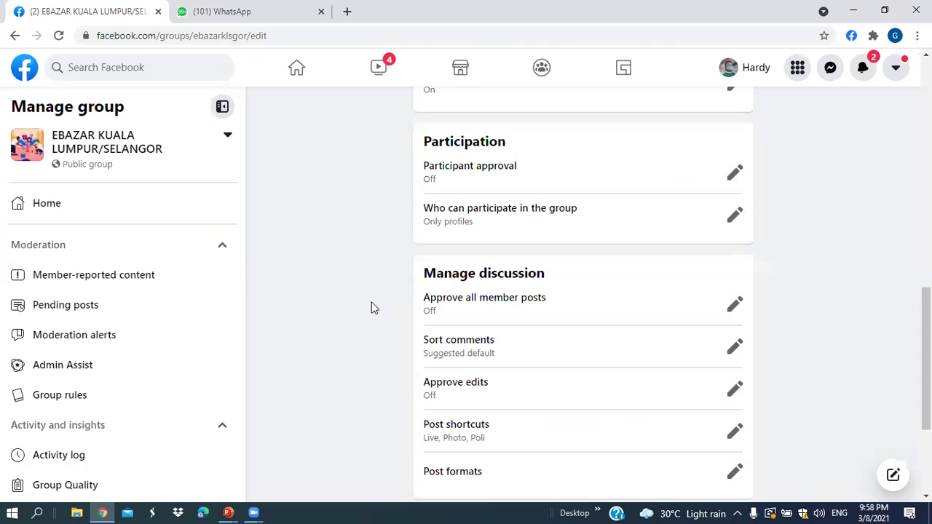
scroll(366, 289, "up", 5)
scroll(395, 216, "up", 1)
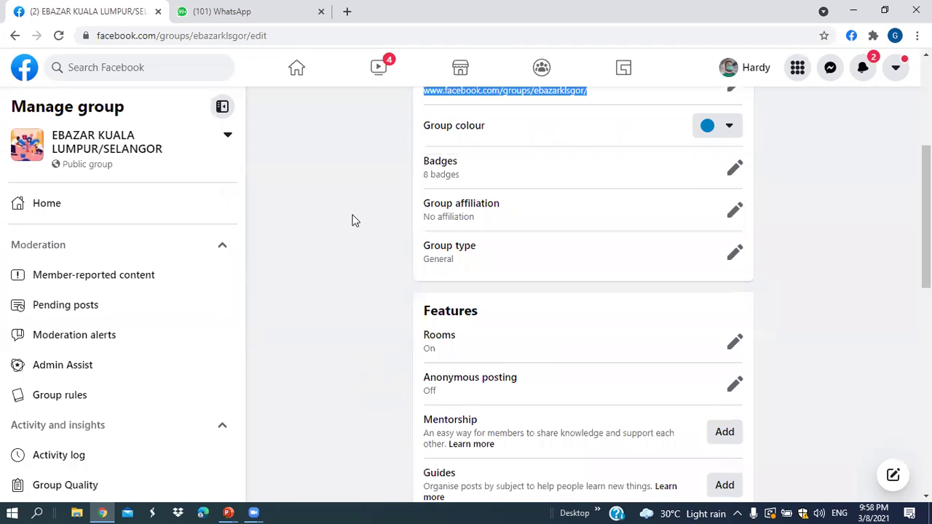
scroll(109, 157, "up", 4)
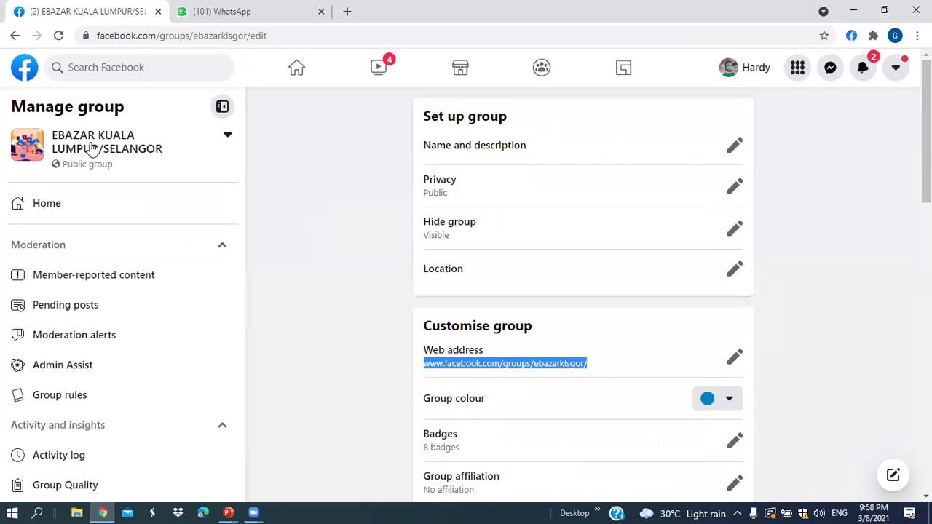
- Choose the first EBAZAR KUALA LUMPUR/SELANGOR entry among the managed groups and check that list again
left_click(89, 153)
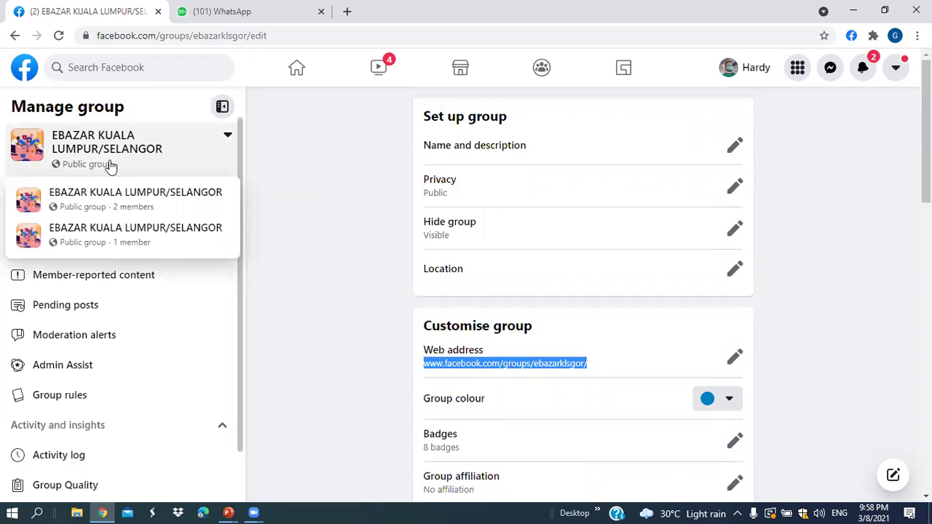
left_click(128, 204)
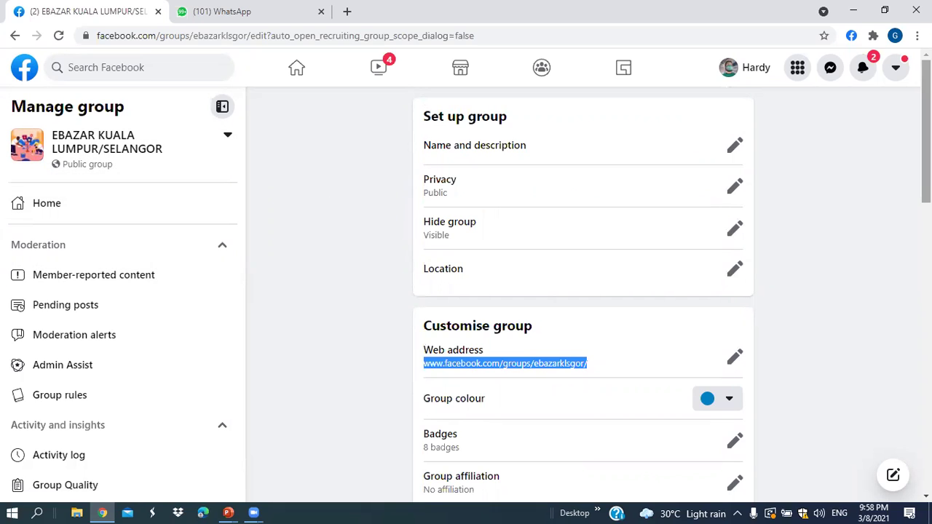
left_click(109, 150)
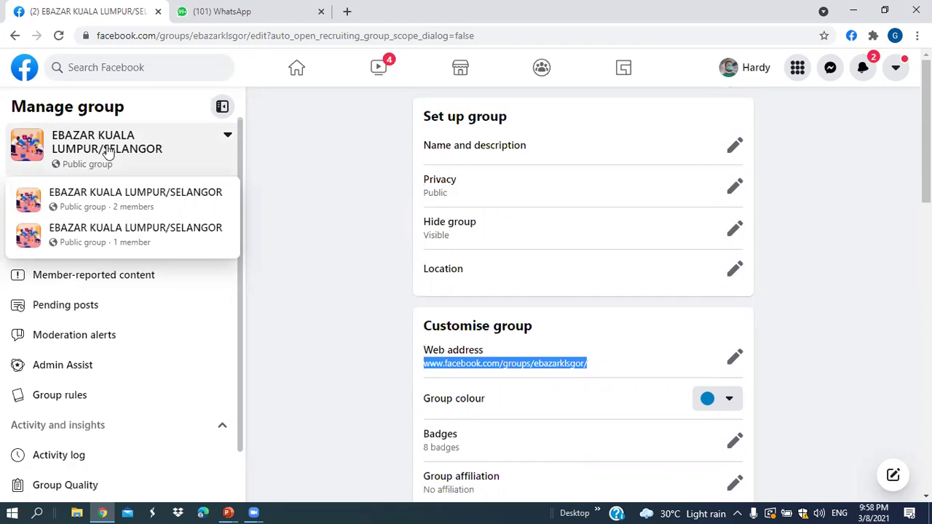
left_click(493, 125)
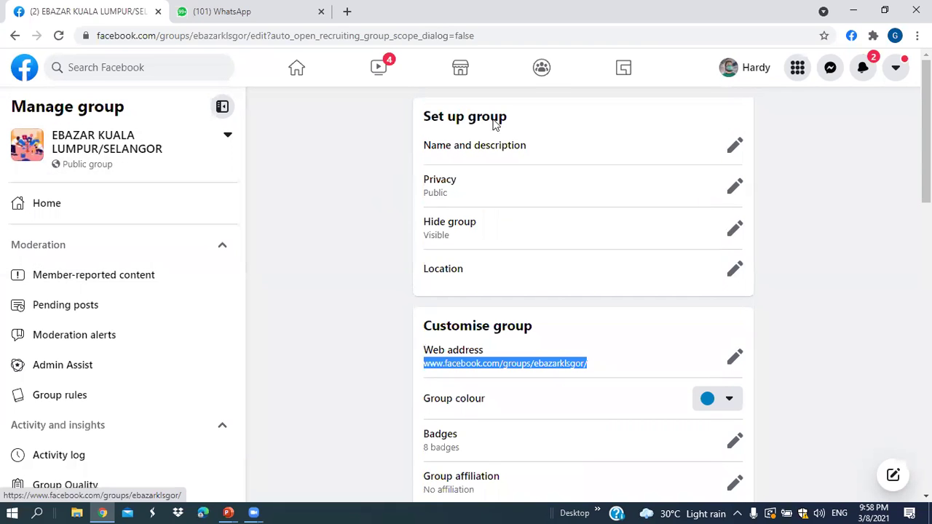